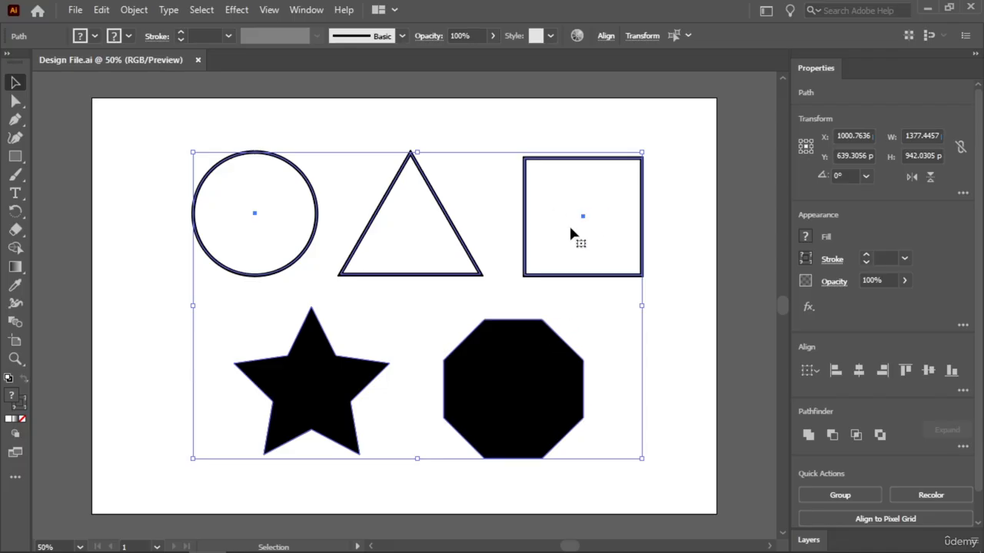
Delete only the black octagon from the artboard, and undo that deletion
{"action": "left_click", "coordinate": [675, 317]}
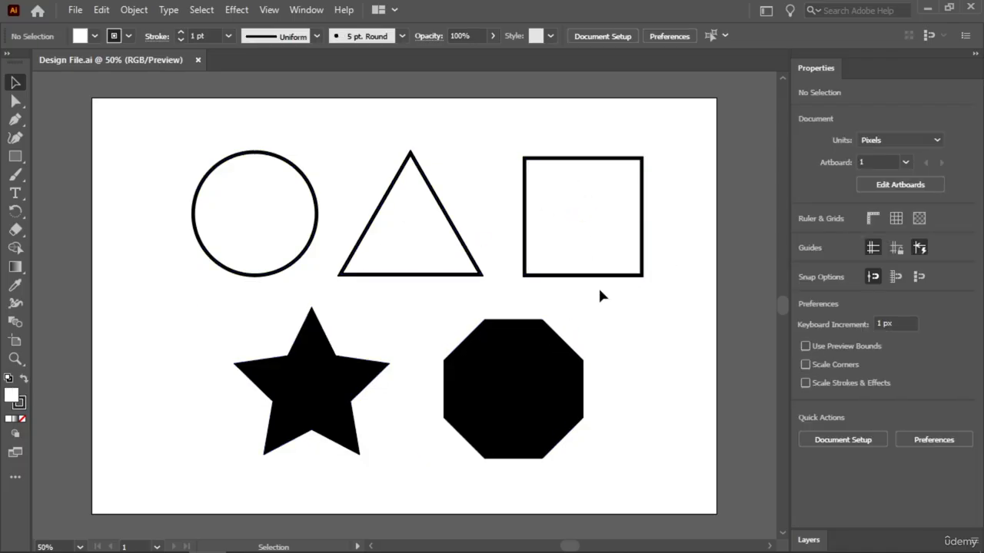
{"action": "left_click", "coordinate": [506, 365]}
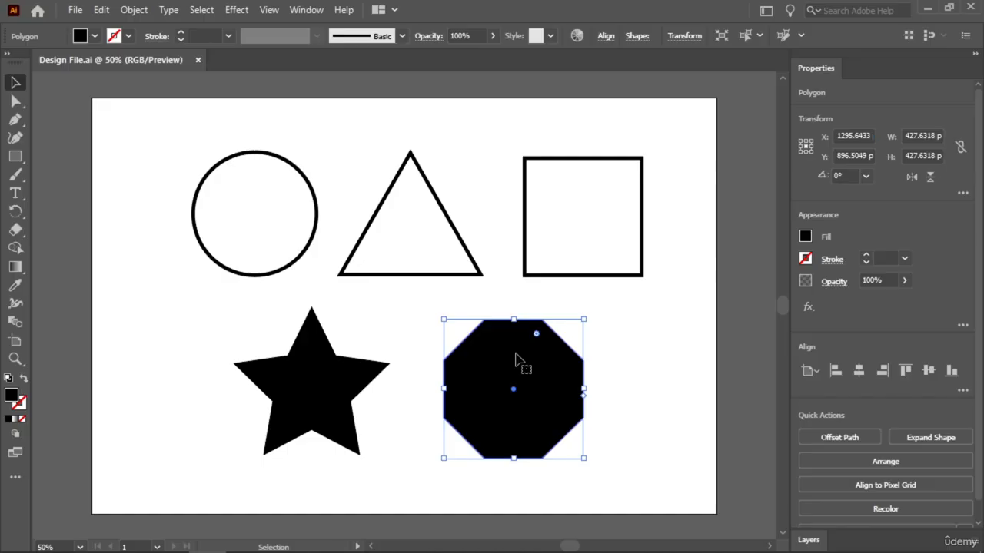
{"action": "key", "text": "Delete"}
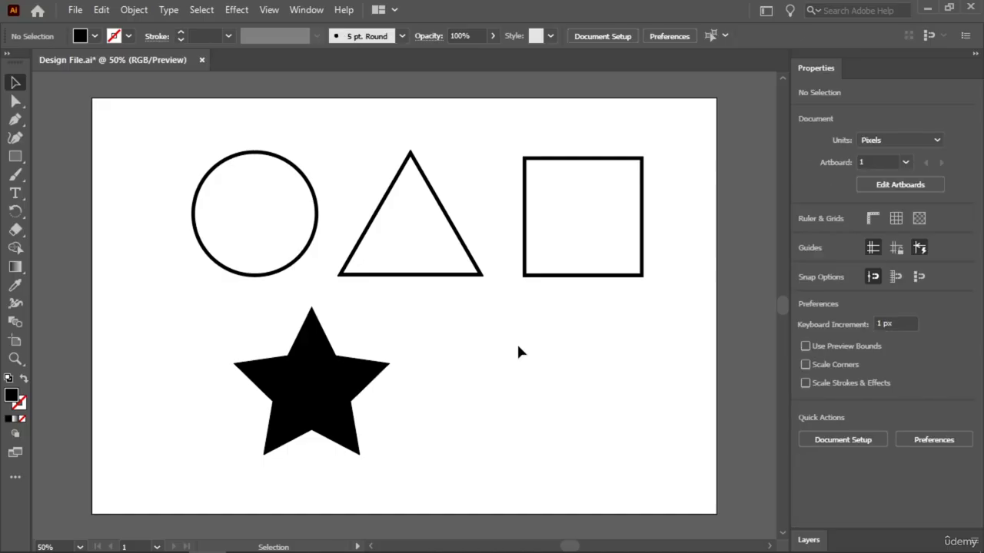
{"action": "key", "text": "a"}
{"action": "key", "text": "ctrl+z"}
{"action": "key", "text": "v"}
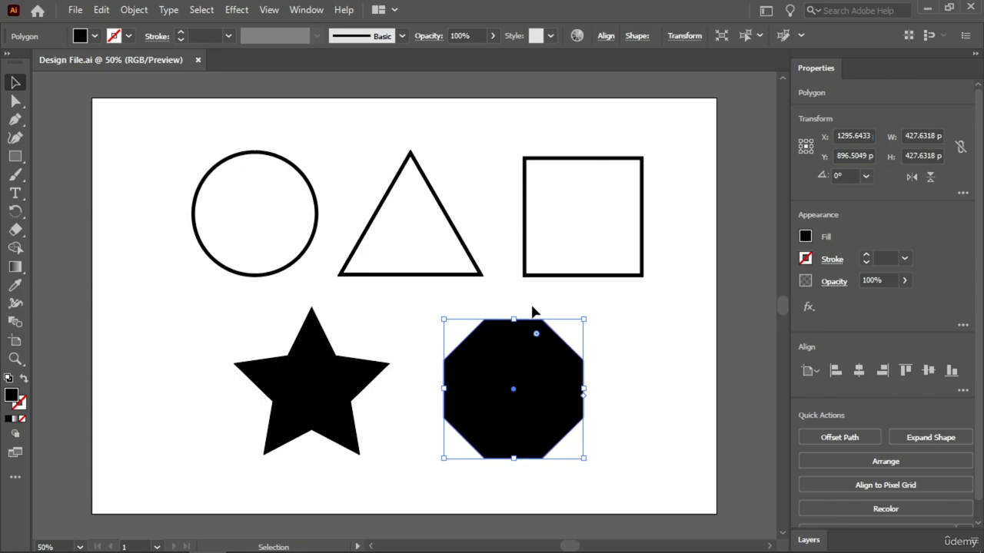
Delete the black octagon and the black star from the artboard
{"action": "key", "text": "Delete"}
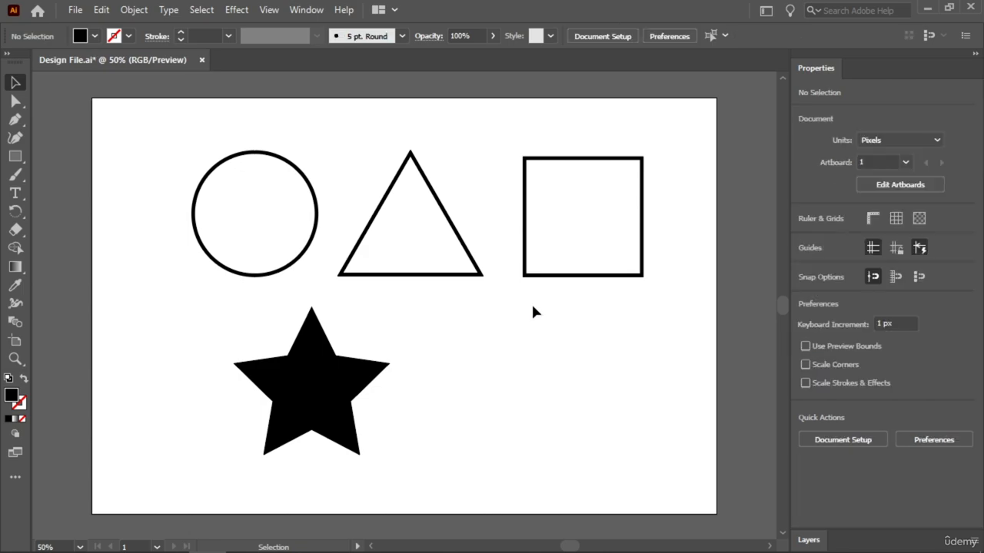
{"action": "left_click", "coordinate": [319, 381]}
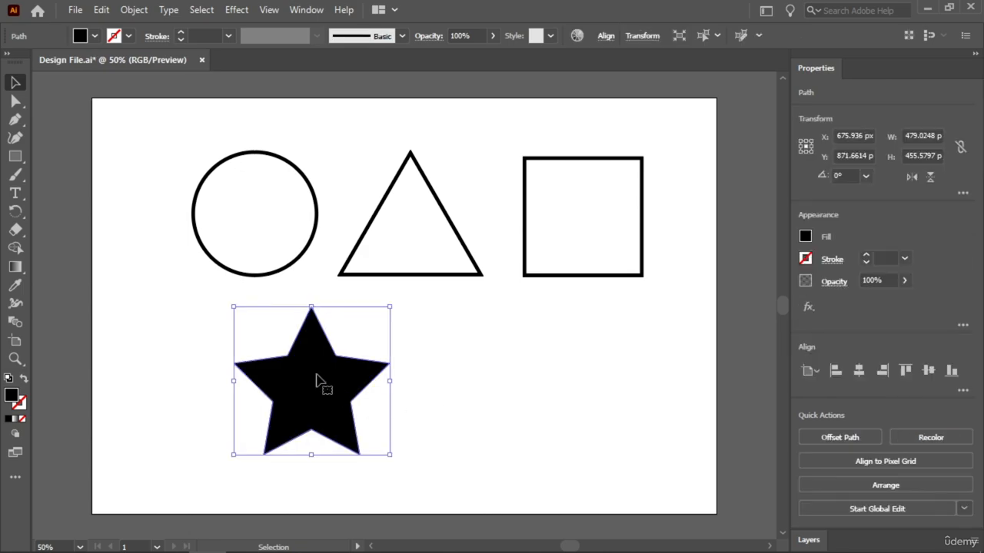
{"action": "key", "text": "Delete"}
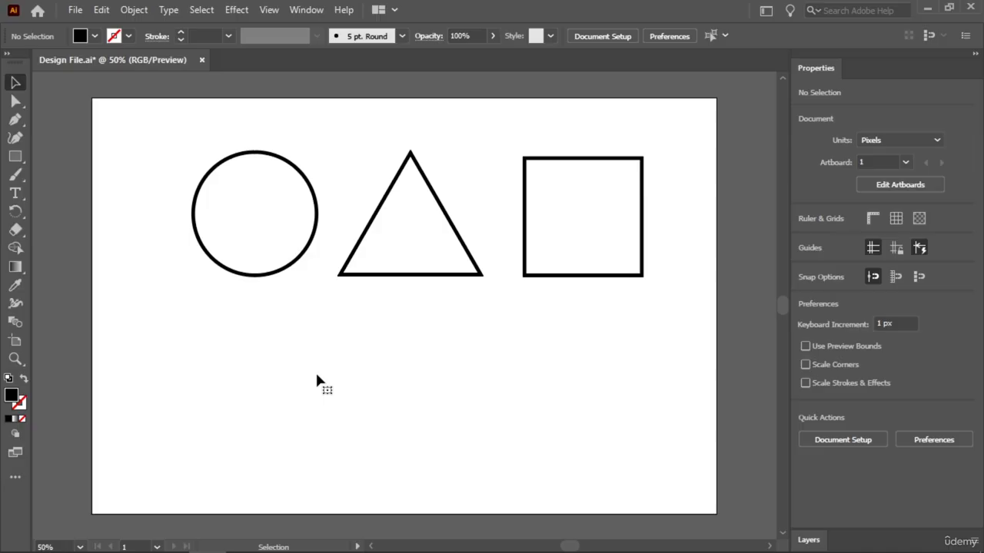
List the objects inside Layer 1 and delete the triangle through its polygon entry
{"action": "left_click", "coordinate": [807, 540]}
{"action": "left_click", "coordinate": [839, 117]}
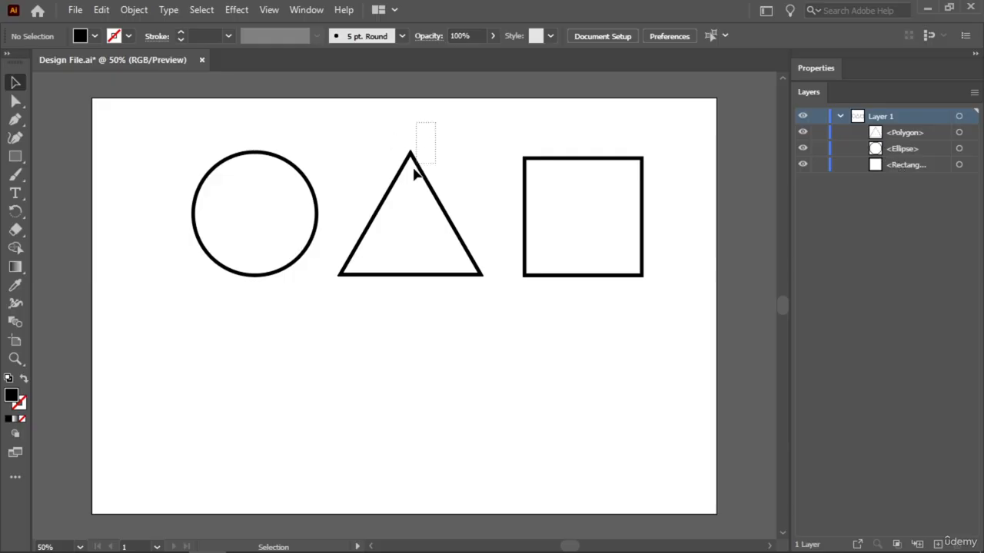
{"action": "left_click", "coordinate": [385, 202]}
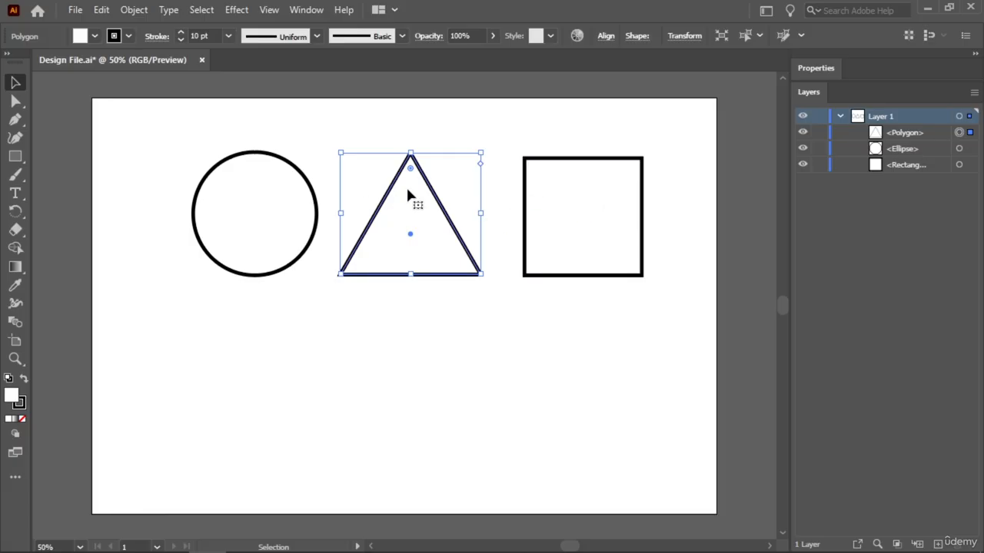
{"action": "left_click", "coordinate": [930, 135]}
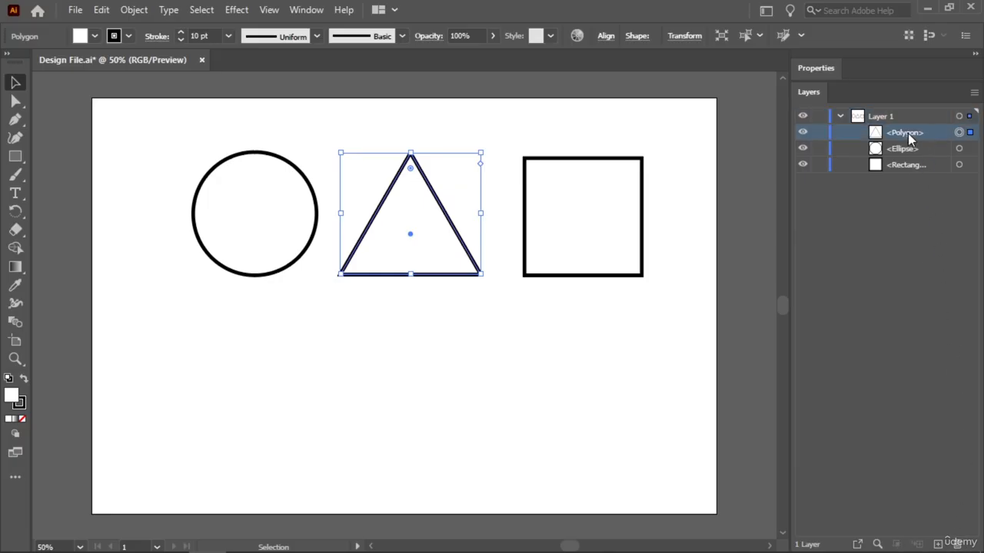
{"action": "left_click_drag", "start_coordinate": [907, 135], "coordinate": [958, 545]}
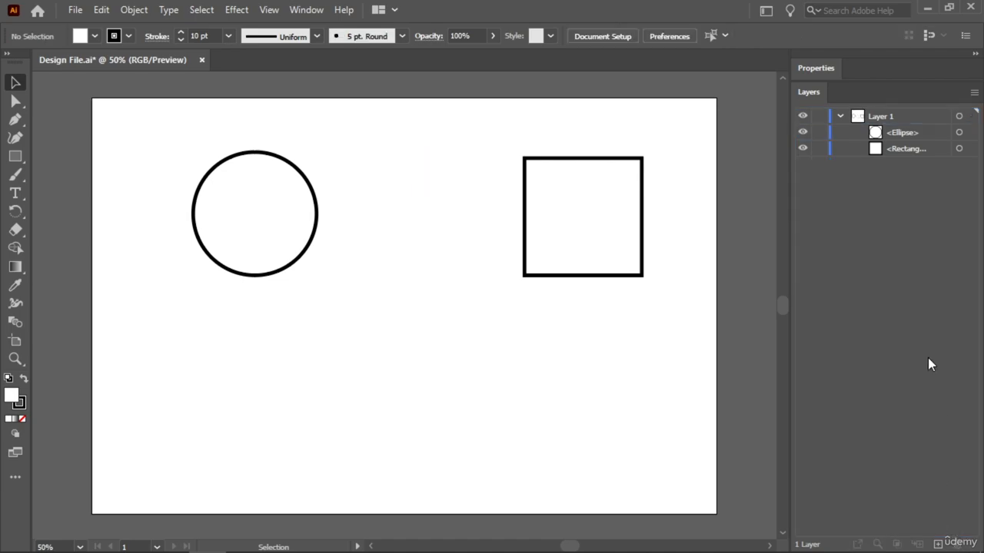
Undo the triangle's deletion and remove its polygon entry from Layer 1 once more
{"action": "key", "text": "ctrl+z"}
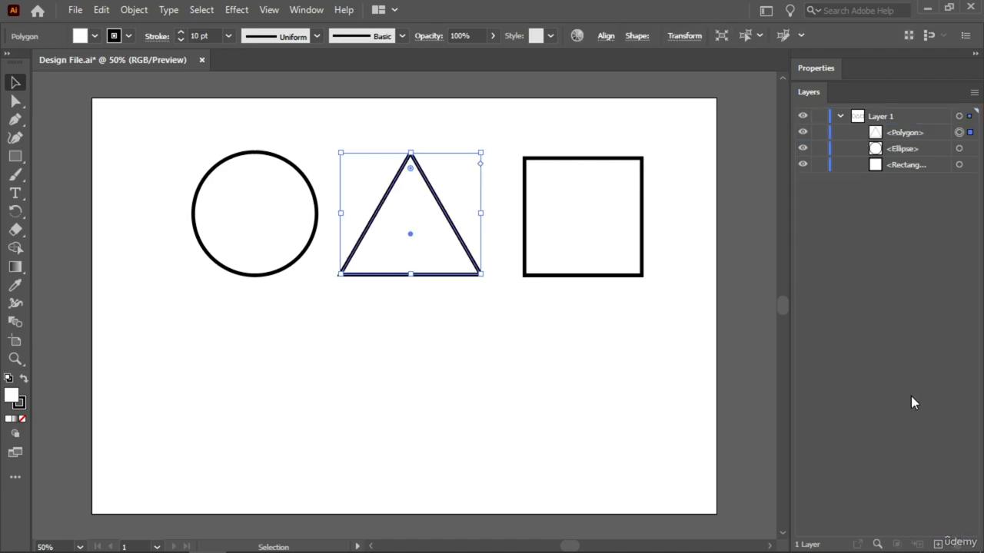
{"action": "left_click", "coordinate": [930, 134]}
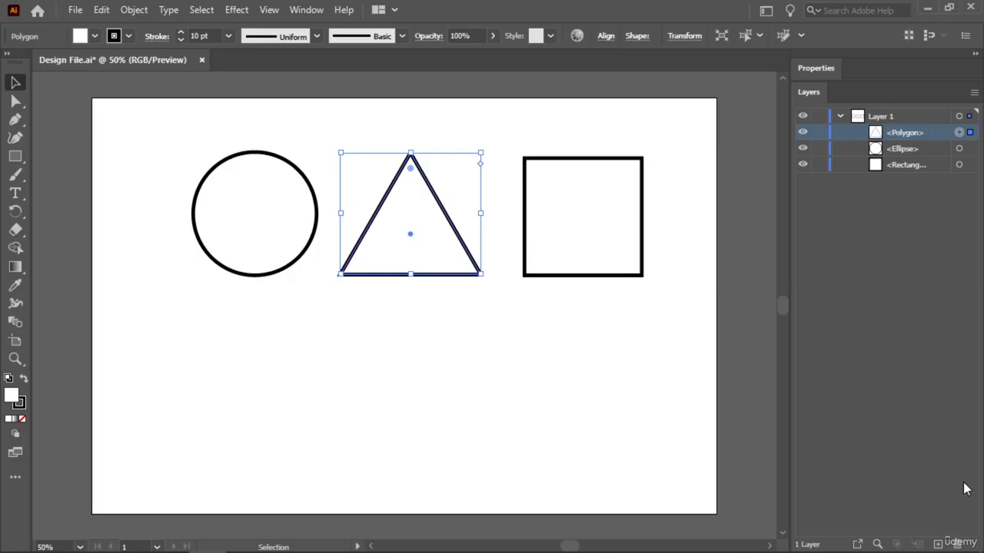
{"action": "left_click", "coordinate": [958, 545]}
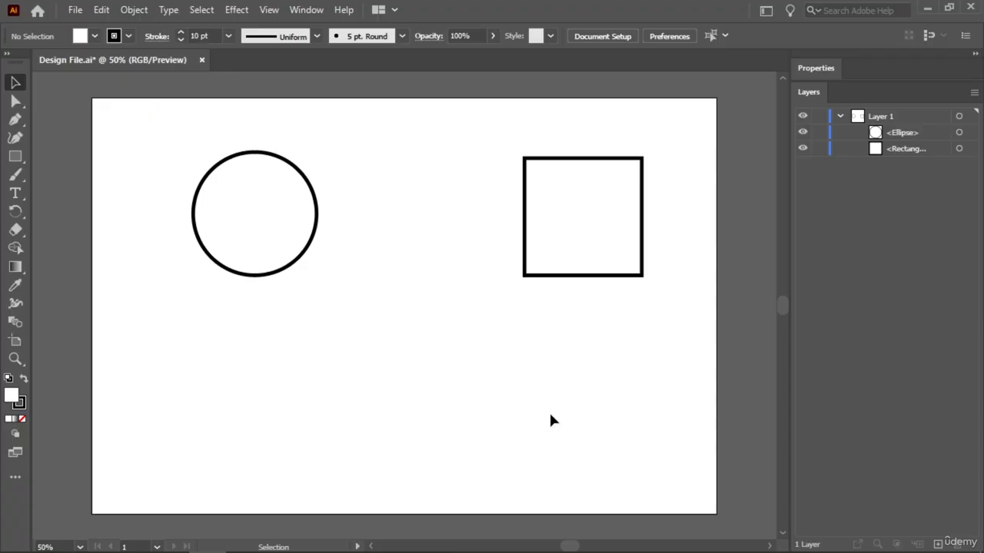
Undo the deletions of the triangle, star and octagon, and return to the Selection tool
{"action": "key", "text": "ctrl+z"}
{"action": "key", "text": "ctrl+z"}
{"action": "key", "text": "ctrl+z"}
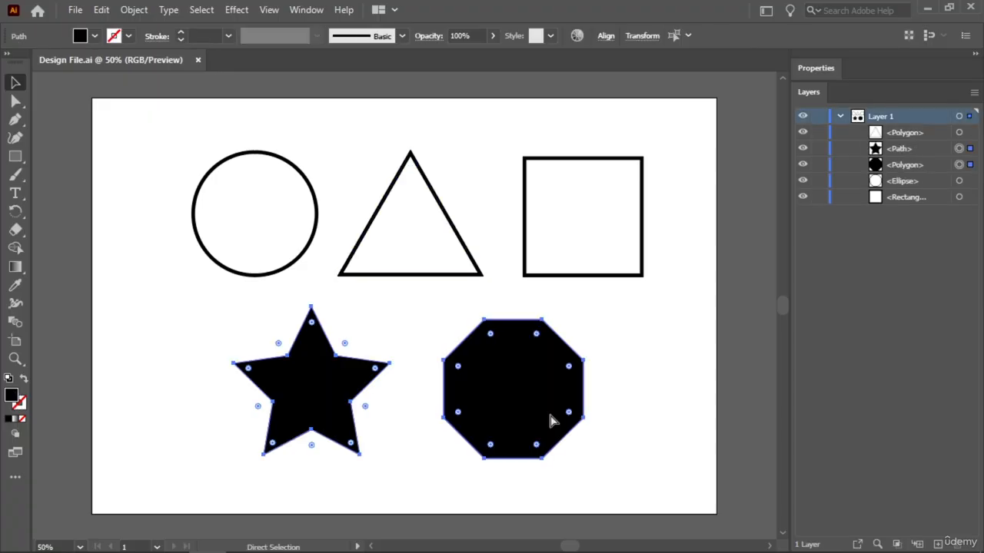
{"action": "key", "text": "v"}
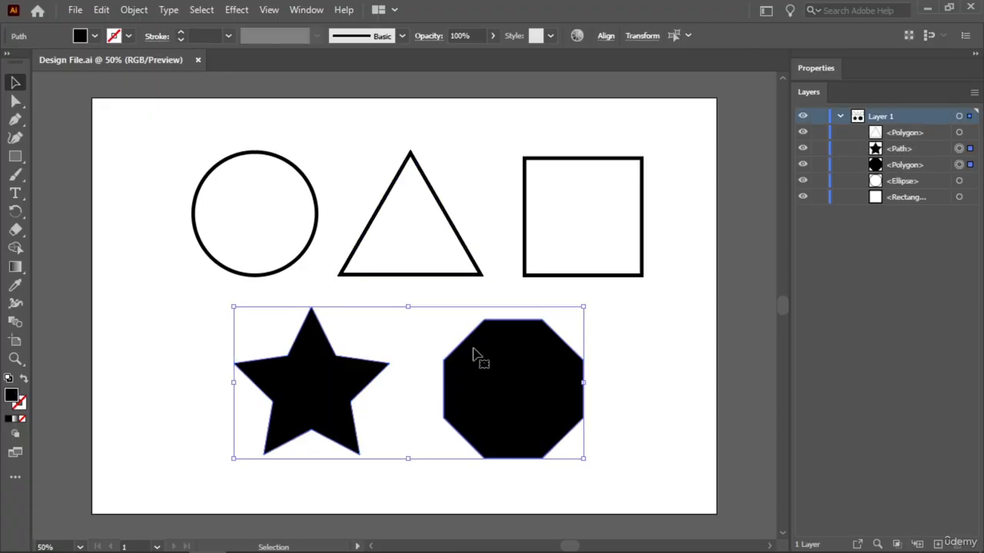
Select all five shapes on the artboard together and delete them at once
{"action": "left_click_drag", "start_coordinate": [682, 115], "coordinate": [204, 431]}
{"action": "key", "text": "Delete"}
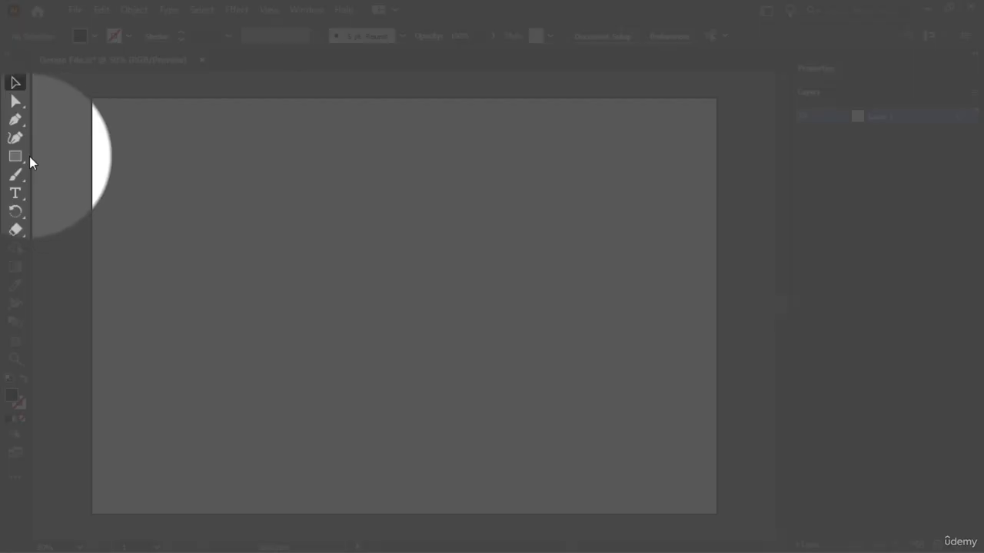
Draw a rectangle about 519 × 393 px in the artboard's upper-left area with the Rectangle tool, and show its properties
{"action": "left_click", "coordinate": [16, 156]}
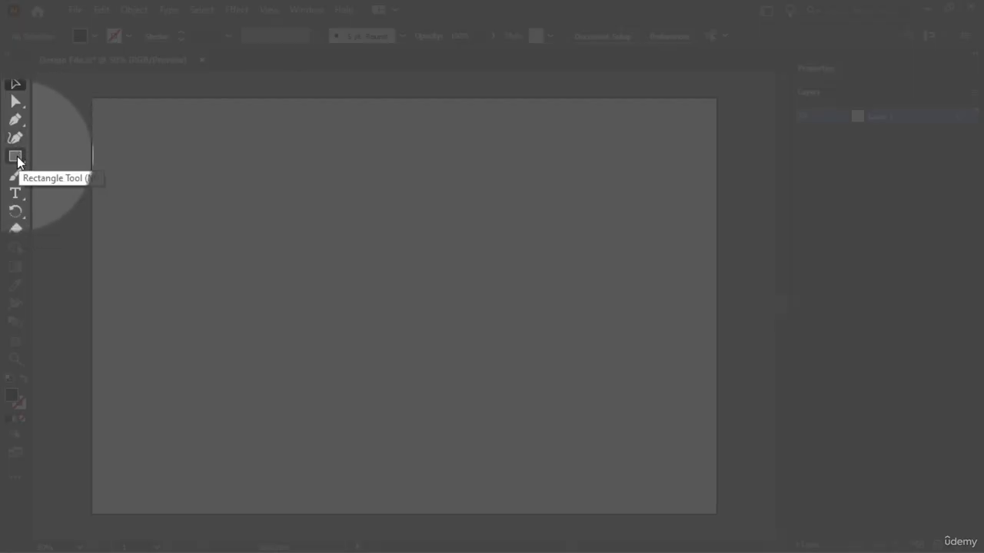
{"action": "left_click", "coordinate": [16, 156]}
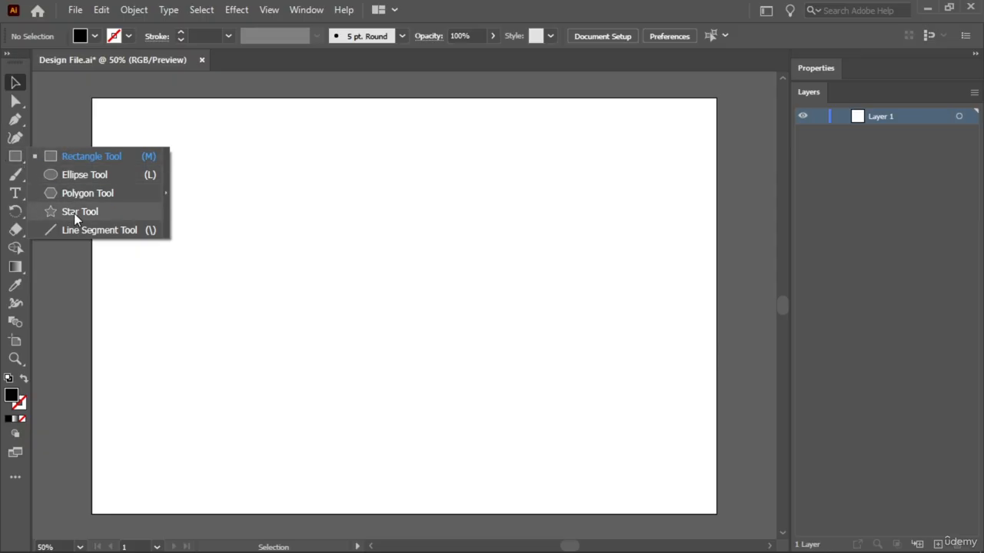
{"action": "left_click", "coordinate": [83, 156]}
{"action": "left_click_drag", "start_coordinate": [143, 141], "coordinate": [311, 269]}
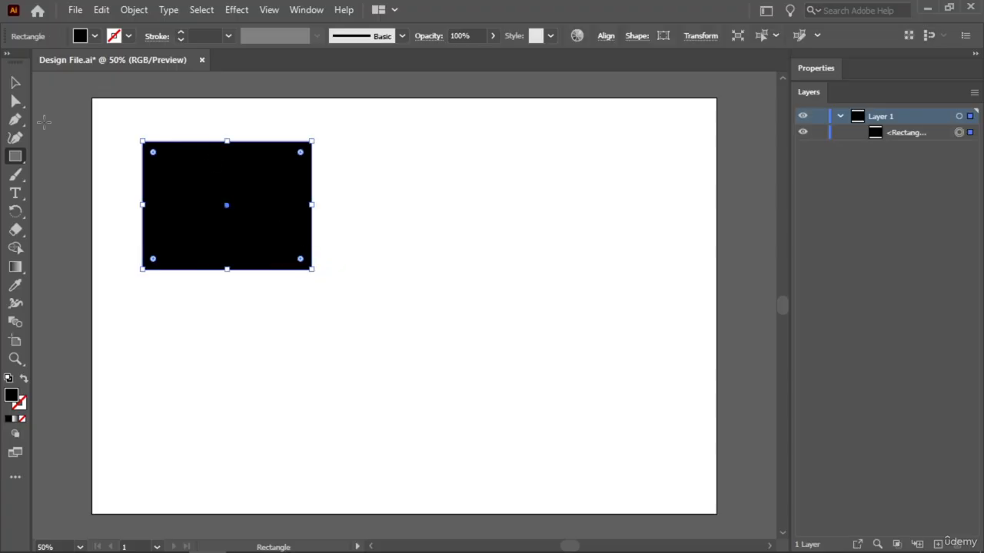
{"action": "left_click", "coordinate": [822, 68]}
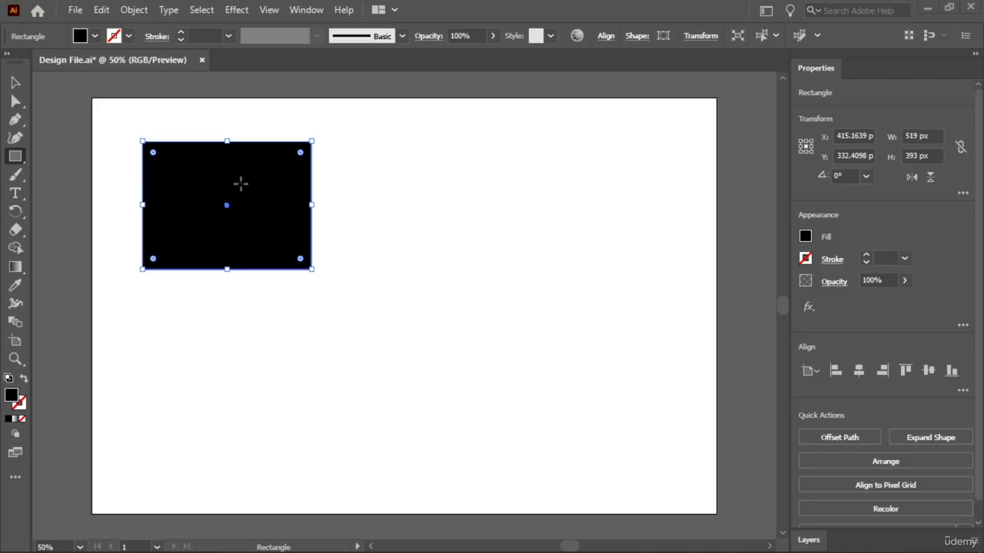
Give the rectangle a CMYK Red stroke with a weight of 15 pt
{"action": "left_click", "coordinate": [129, 37]}
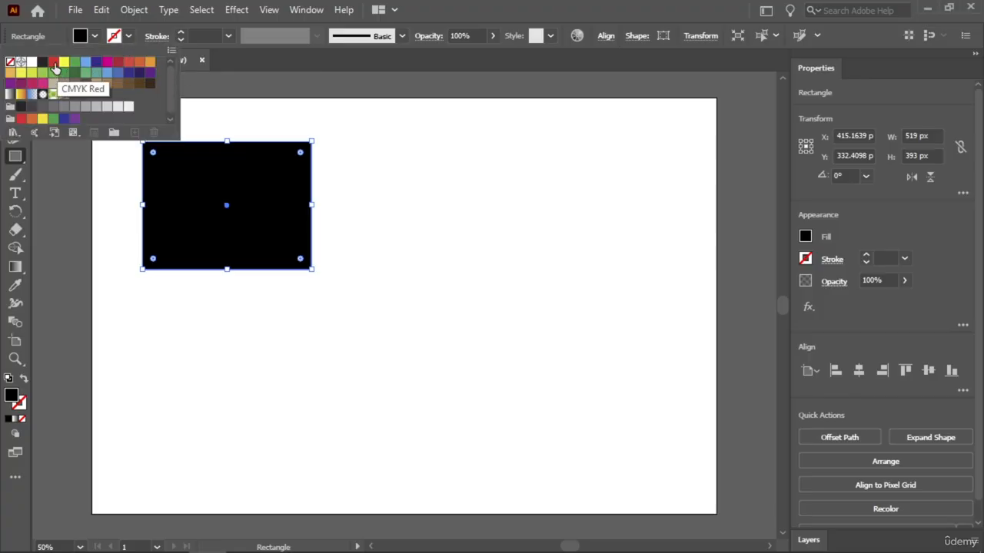
{"action": "left_click", "coordinate": [53, 63]}
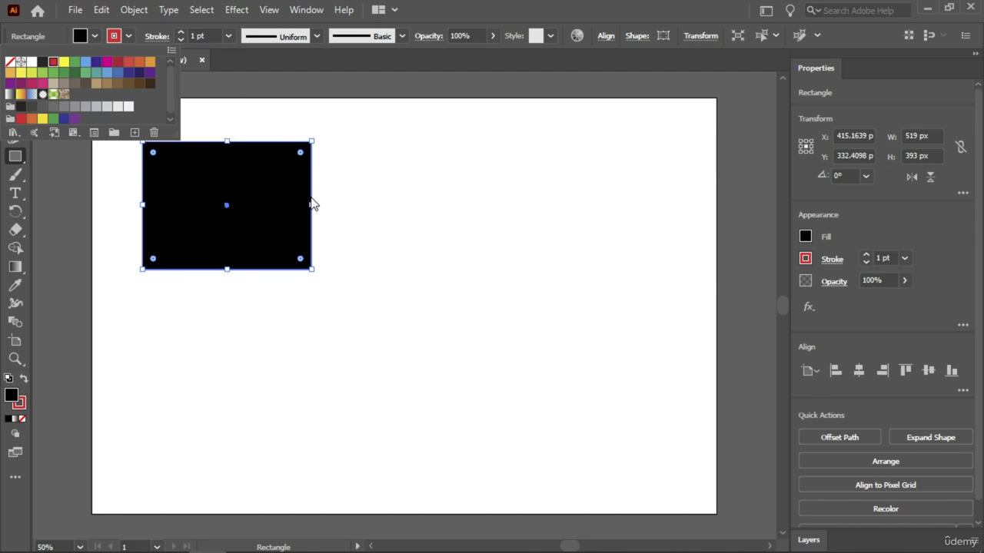
{"action": "left_click", "coordinate": [180, 33]}
{"action": "left_click", "coordinate": [180, 33]}
{"action": "left_click", "coordinate": [180, 33]}
{"action": "left_click", "coordinate": [180, 33]}
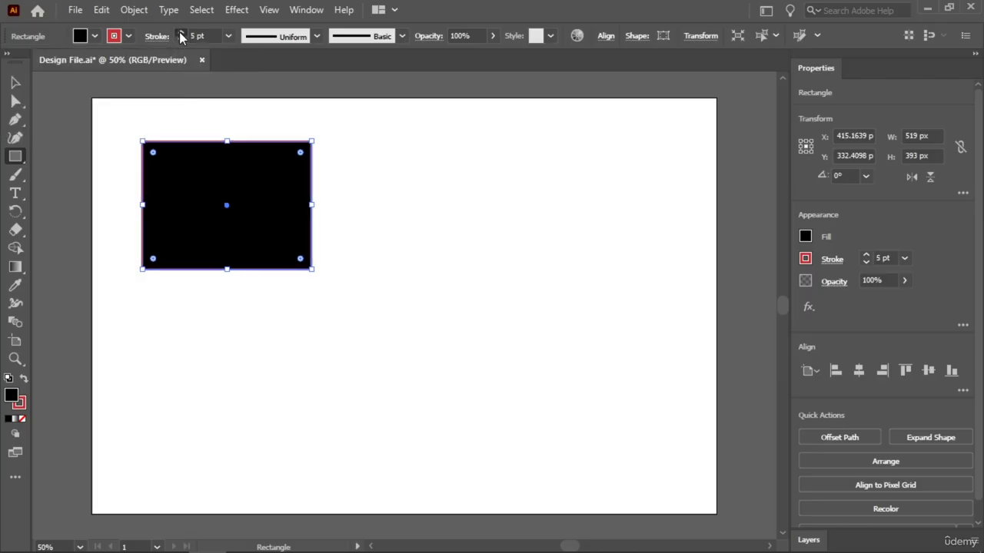
{"action": "left_click", "coordinate": [180, 33]}
{"action": "left_click", "coordinate": [180, 33]}
{"action": "left_click", "coordinate": [180, 33]}
{"action": "left_click", "coordinate": [180, 33]}
{"action": "left_click", "coordinate": [180, 33]}
{"action": "left_click", "coordinate": [180, 33]}
{"action": "left_click", "coordinate": [180, 33]}
{"action": "left_click", "coordinate": [180, 33]}
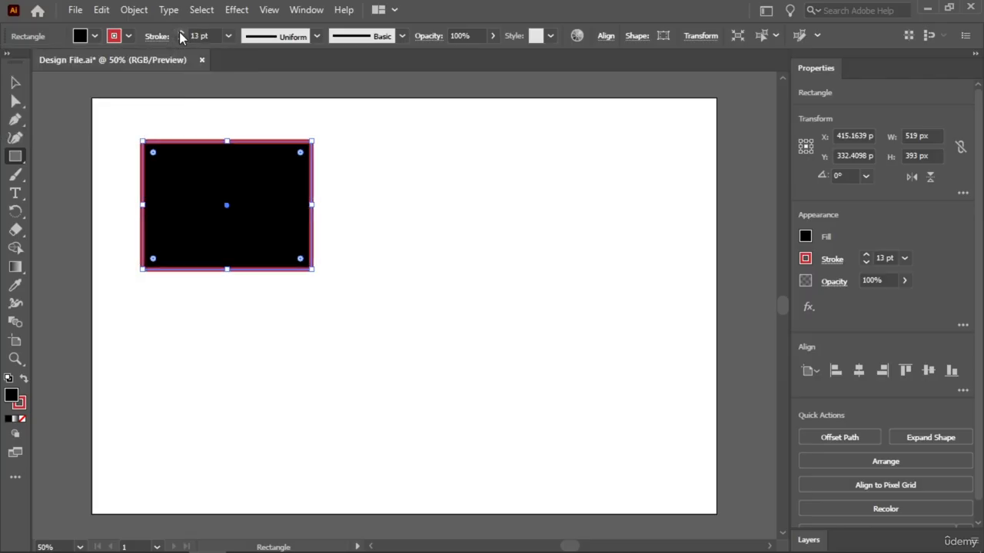
{"action": "left_click", "coordinate": [180, 33]}
{"action": "left_click", "coordinate": [180, 33]}
{"action": "key", "text": "v"}
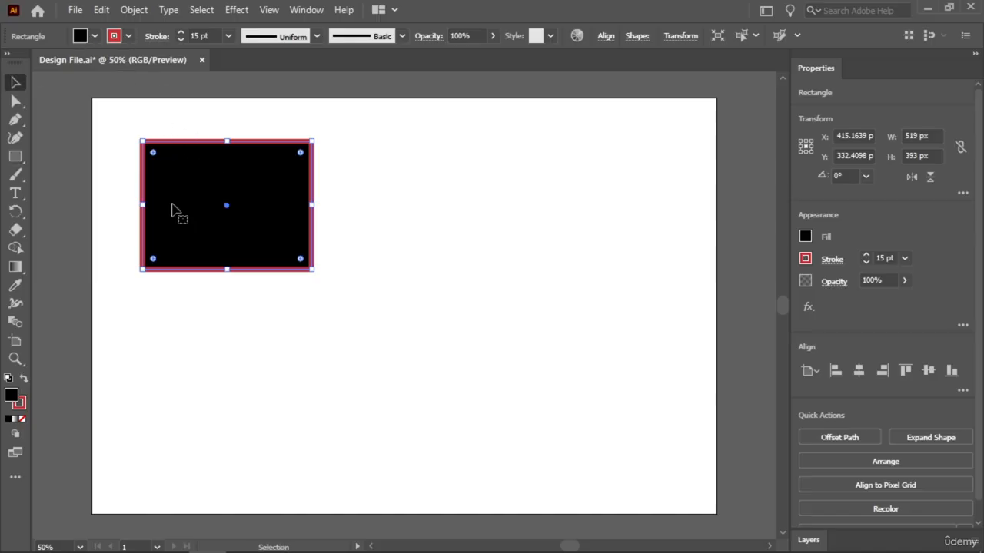
Change the rectangle's fill to the bright blue #0674f9 in the Color Picker
{"action": "double_click", "coordinate": [11, 397]}
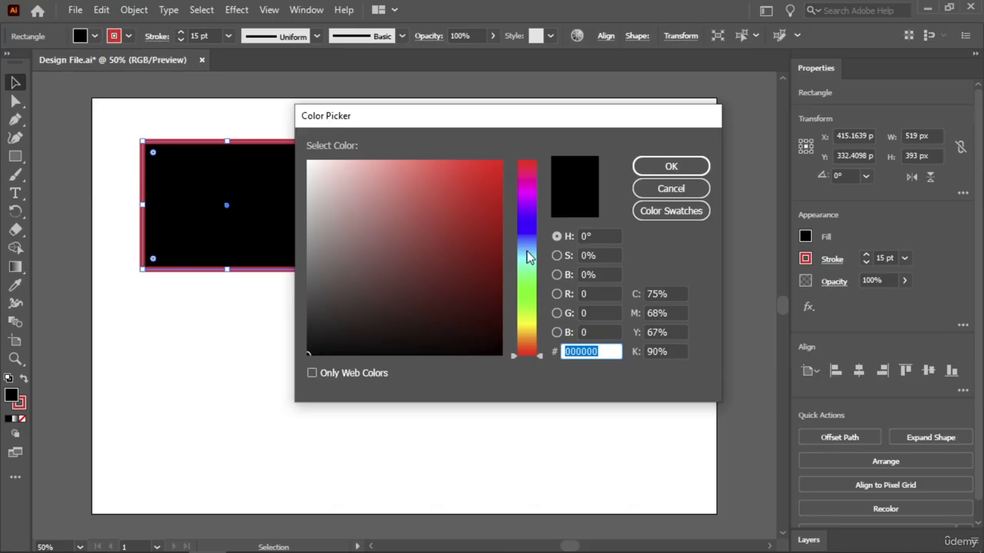
{"action": "left_click_drag", "start_coordinate": [529, 252], "coordinate": [530, 240]}
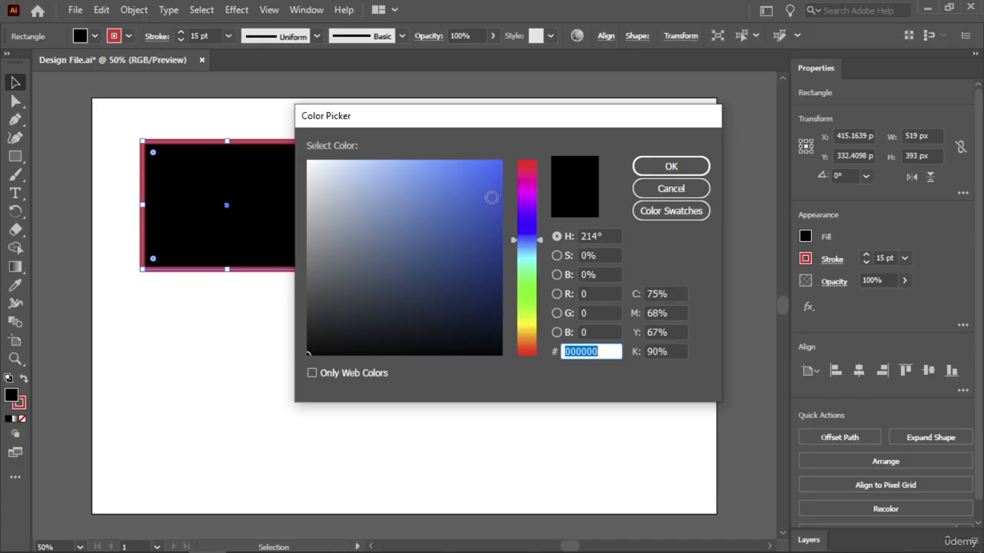
{"action": "left_click_drag", "start_coordinate": [491, 195], "coordinate": [498, 164]}
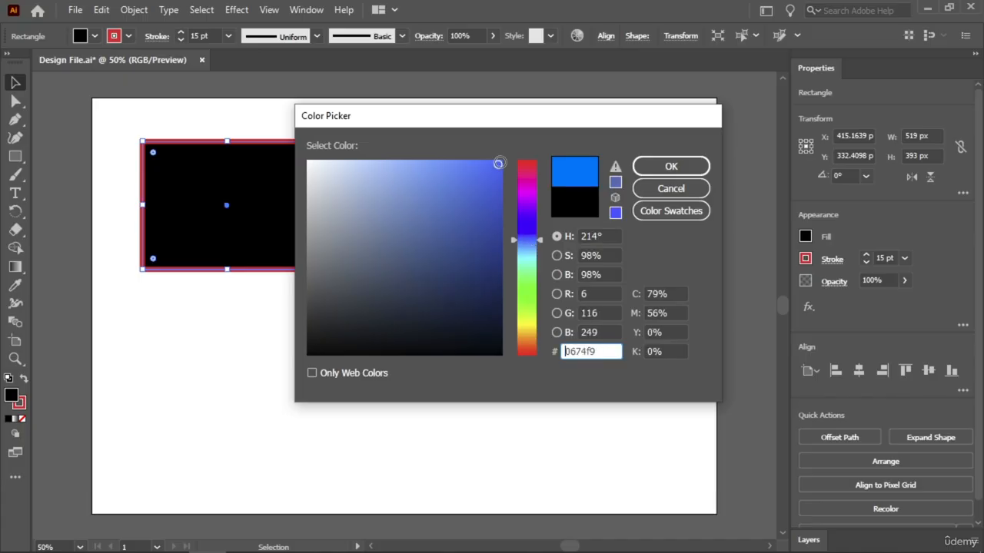
{"action": "left_click", "coordinate": [671, 163]}
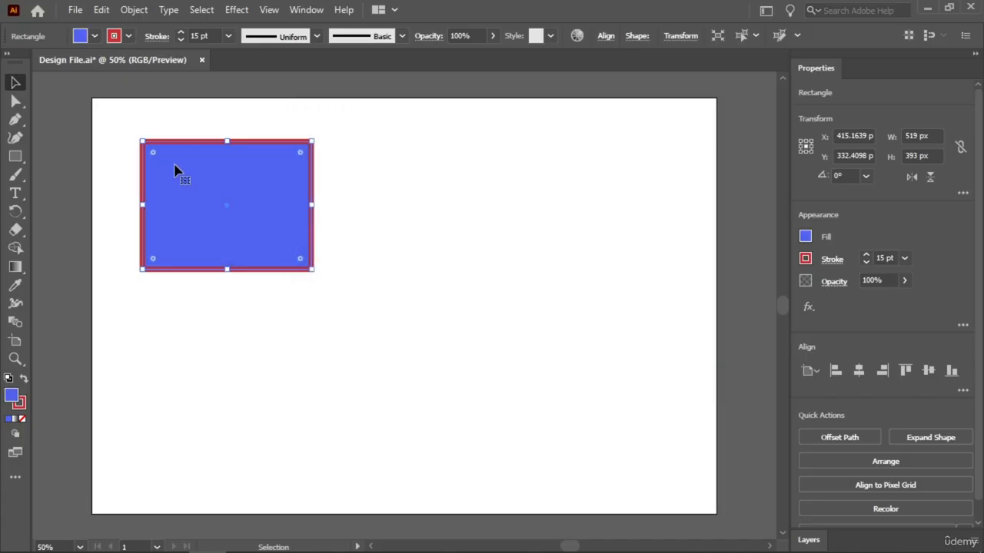
Change the rectangle's stroke to the magenta #cc1fea in the Color Picker
{"action": "double_click", "coordinate": [24, 407]}
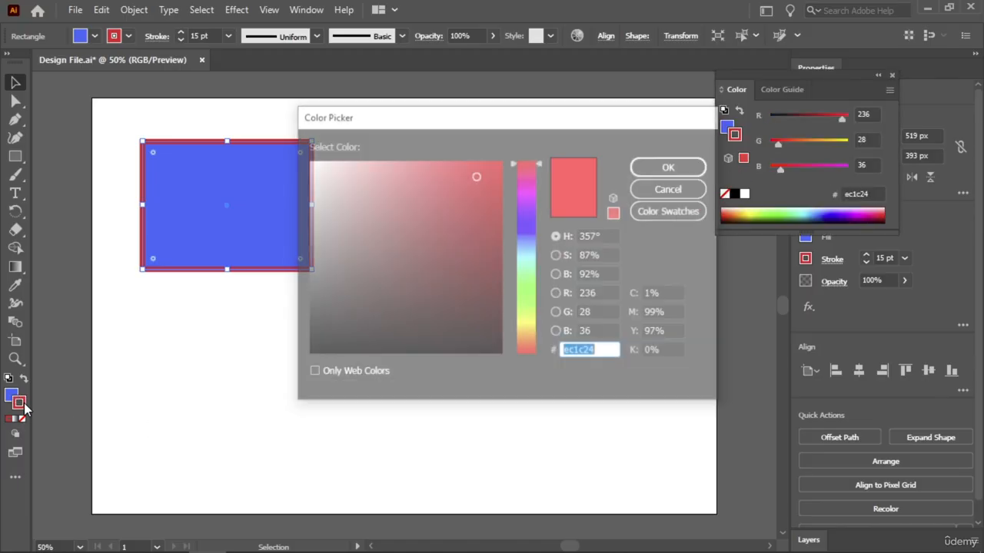
{"action": "left_click_drag", "start_coordinate": [524, 200], "coordinate": [528, 199]}
{"action": "left_click", "coordinate": [665, 170]}
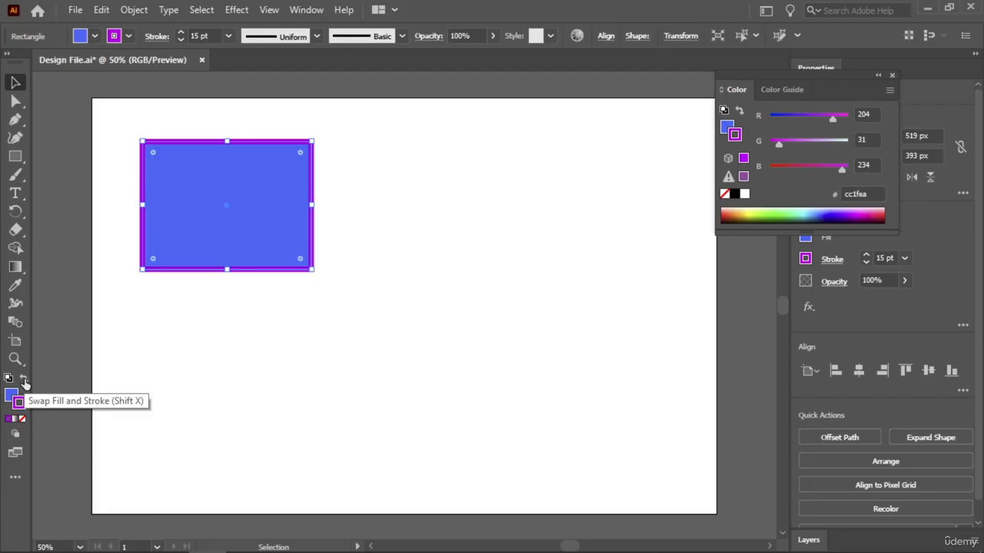
Swap the rectangle's fill and stroke colors back and forth several times
{"action": "left_click", "coordinate": [24, 380]}
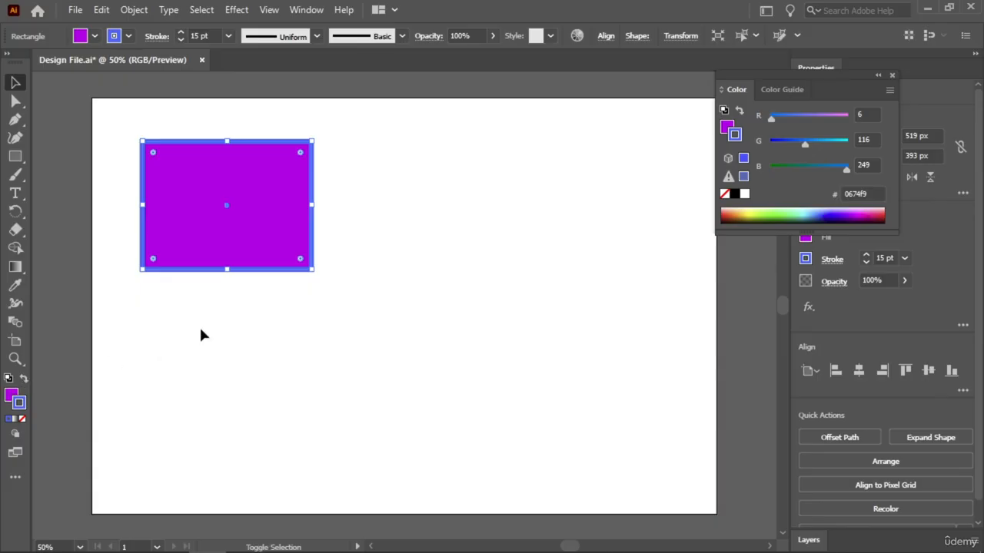
{"action": "key", "text": "shift+x"}
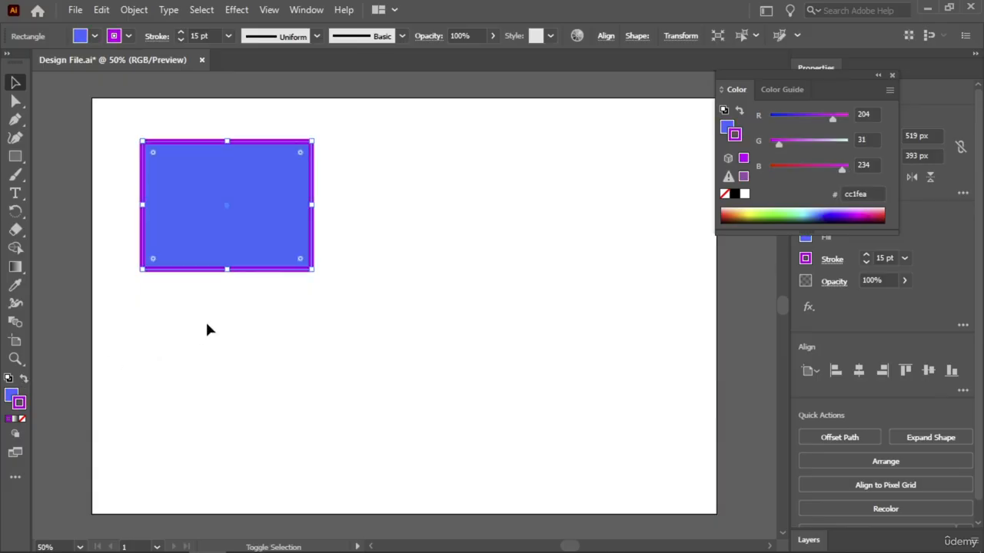
{"action": "key", "text": "shift+x"}
{"action": "key", "text": "shift+x"}
{"action": "key", "text": "shift+x"}
{"action": "key", "text": "shift+x"}
{"action": "key", "text": "shift+x"}
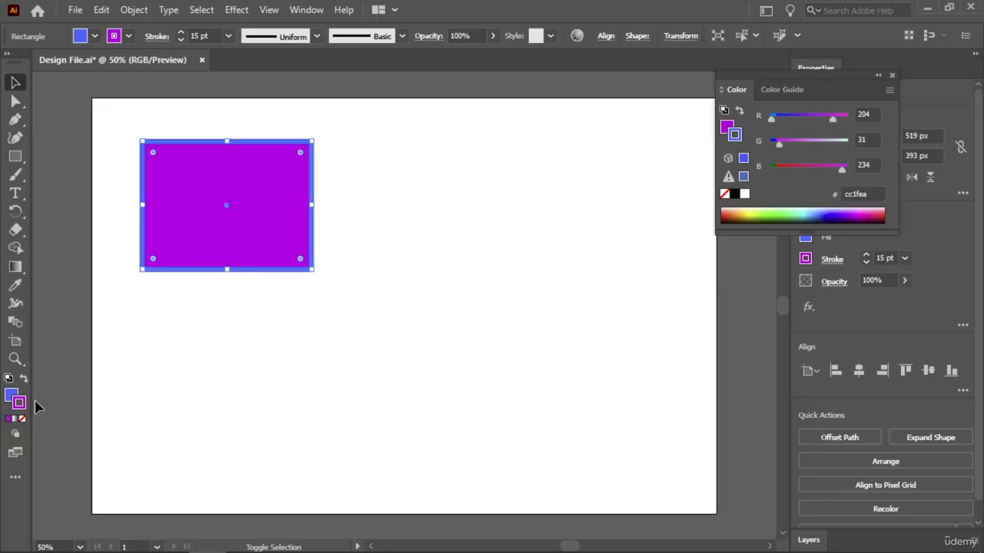
Swap the rectangle's colors to a blue fill with magenta stroke, and draw a matching square about 456 px wide below and beside it
{"action": "key", "text": "shift+x"}
{"action": "key", "text": "shift+x"}
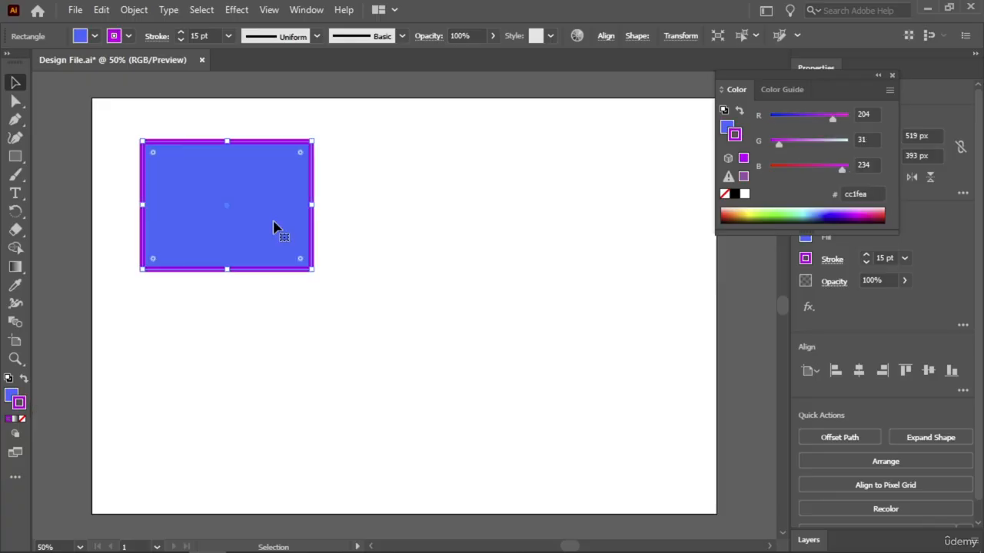
{"action": "right_click", "coordinate": [16, 156]}
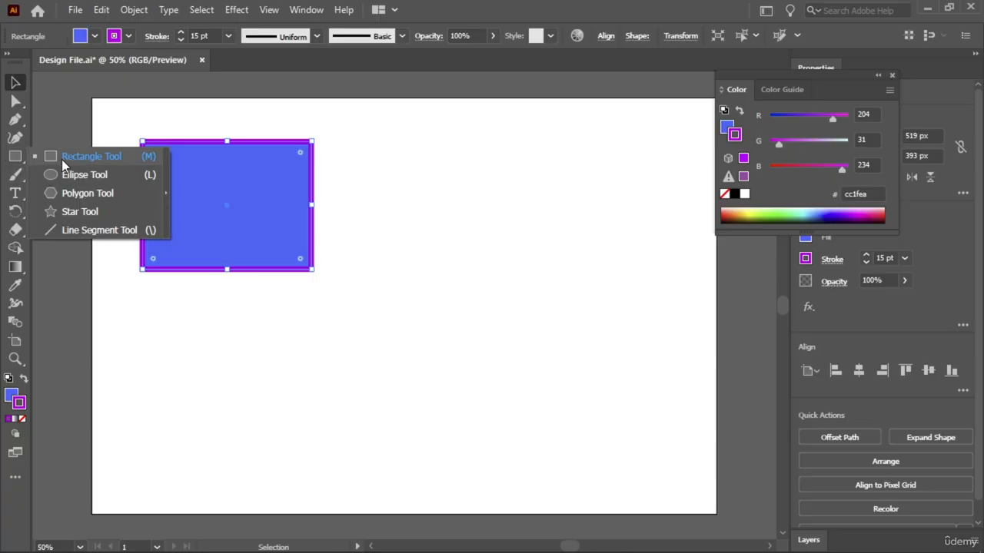
{"action": "left_click", "coordinate": [62, 158]}
{"action": "mouse_move", "coordinate": [394, 285]}
{"action": "left_mouse_down"}
{"action": "mouse_move", "coordinate": [451, 354]}
{"action": "mouse_move", "coordinate": [510, 387]}
{"action": "mouse_move", "coordinate": [498, 380]}
{"action": "mouse_move", "coordinate": [509, 390]}
{"action": "mouse_move", "coordinate": [496, 393]}
{"action": "mouse_move", "coordinate": [478, 369]}
{"action": "mouse_move", "coordinate": [496, 376]}
{"action": "mouse_move", "coordinate": [447, 310]}
{"action": "mouse_move", "coordinate": [555, 387]}
{"action": "mouse_move", "coordinate": [543, 391]}
{"action": "mouse_move", "coordinate": [474, 325]}
{"action": "mouse_move", "coordinate": [545, 367]}
{"action": "left_mouse_up"}
{"action": "key", "text": "v"}
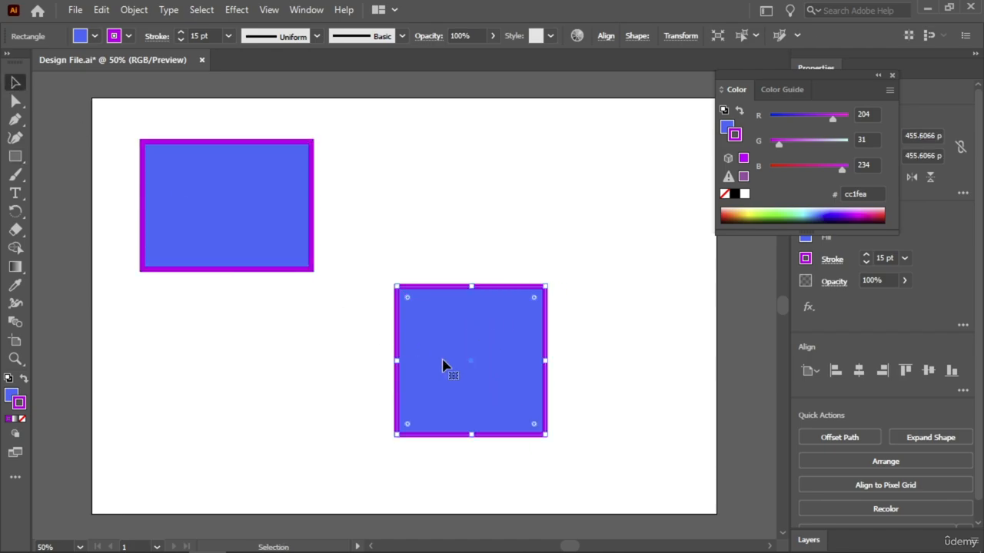
Select and reposition the square and the rectangle individually, bringing them next to each other along the artboard's upper edge
{"action": "left_click_drag", "start_coordinate": [443, 366], "coordinate": [408, 227]}
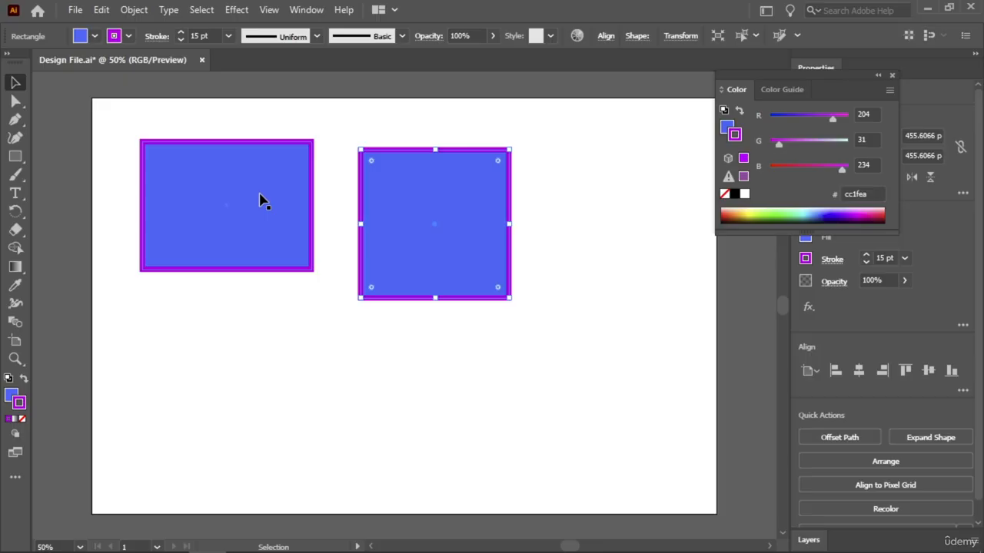
{"action": "left_click", "coordinate": [336, 217]}
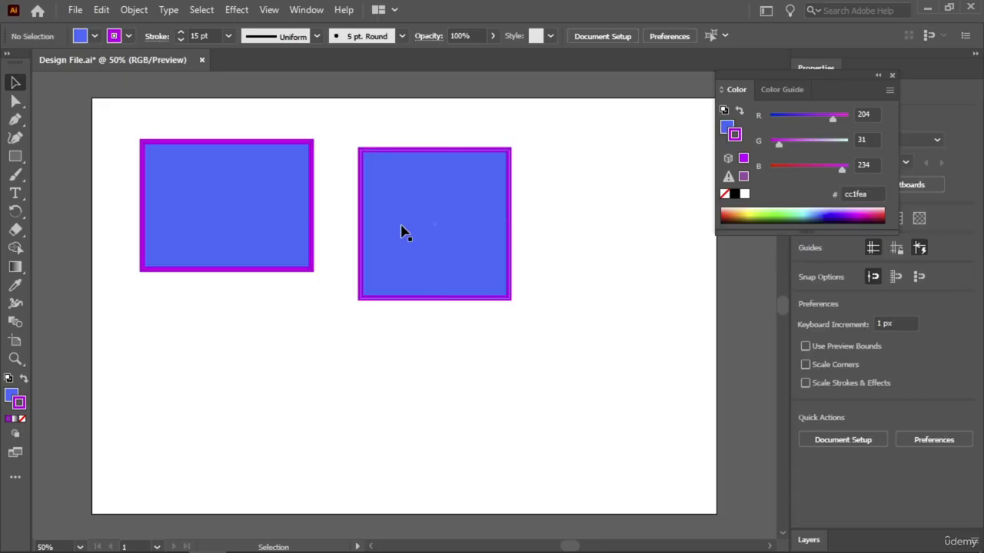
{"action": "left_click", "coordinate": [412, 217]}
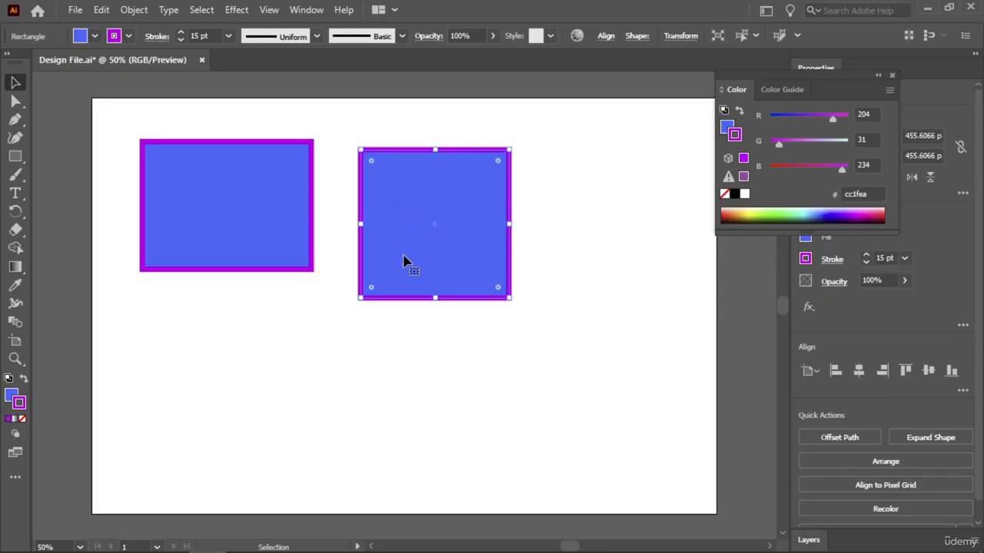
{"action": "left_click_drag", "start_coordinate": [405, 262], "coordinate": [583, 229]}
{"action": "left_click", "coordinate": [269, 236]}
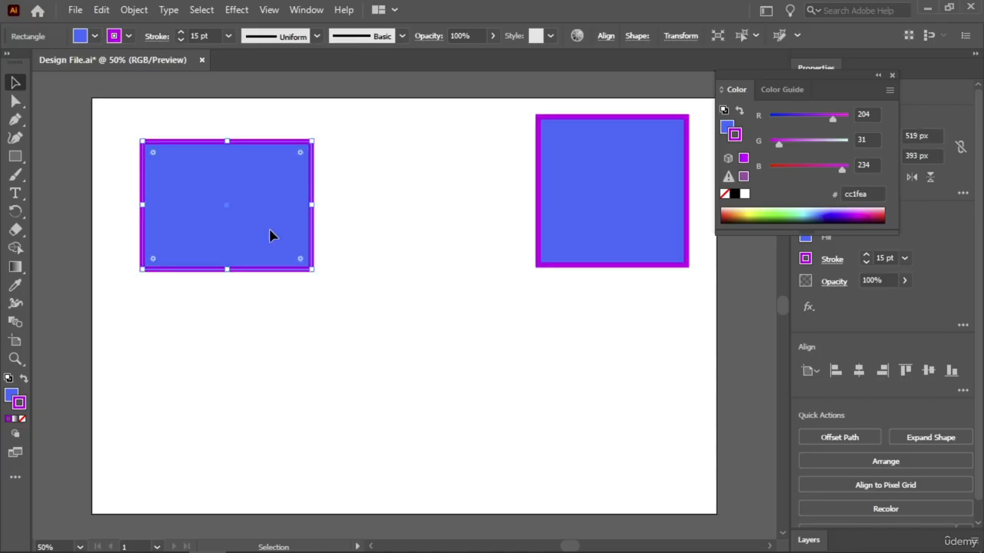
{"action": "left_click_drag", "start_coordinate": [270, 236], "coordinate": [471, 212]}
Select both the rectangle and the square on the artboard and delete them
{"action": "key", "text": "ctrl+shift+a"}
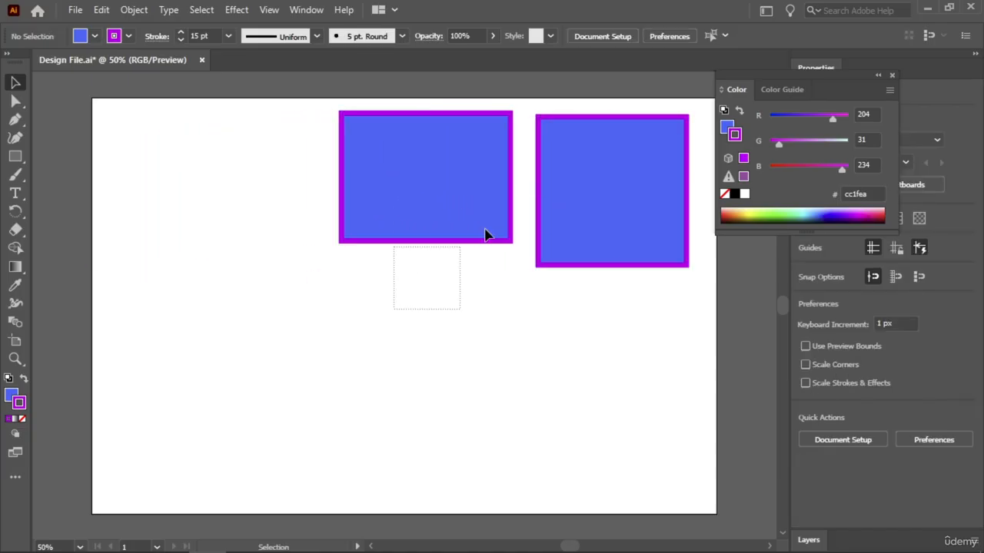
{"action": "key", "text": "ctrl+a"}
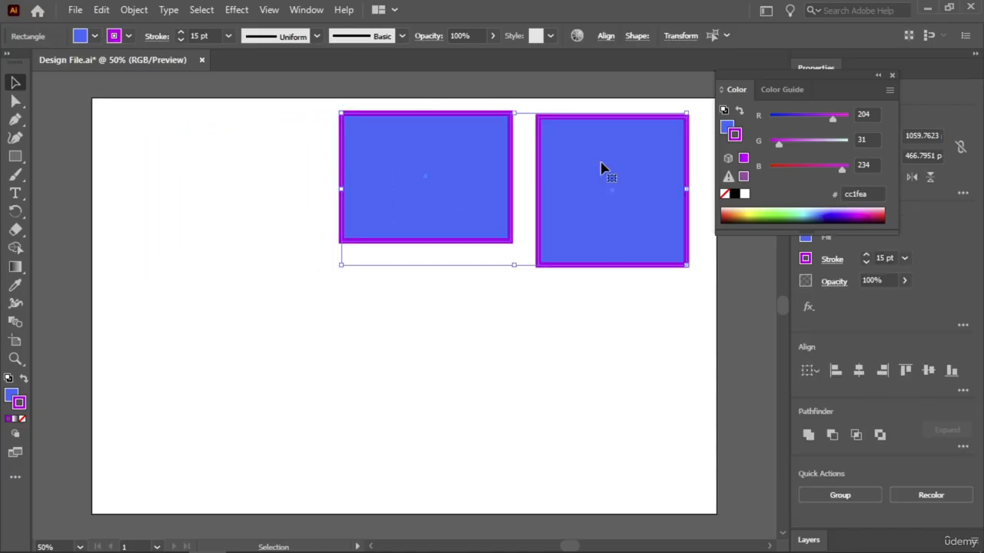
{"action": "key", "text": "Delete"}
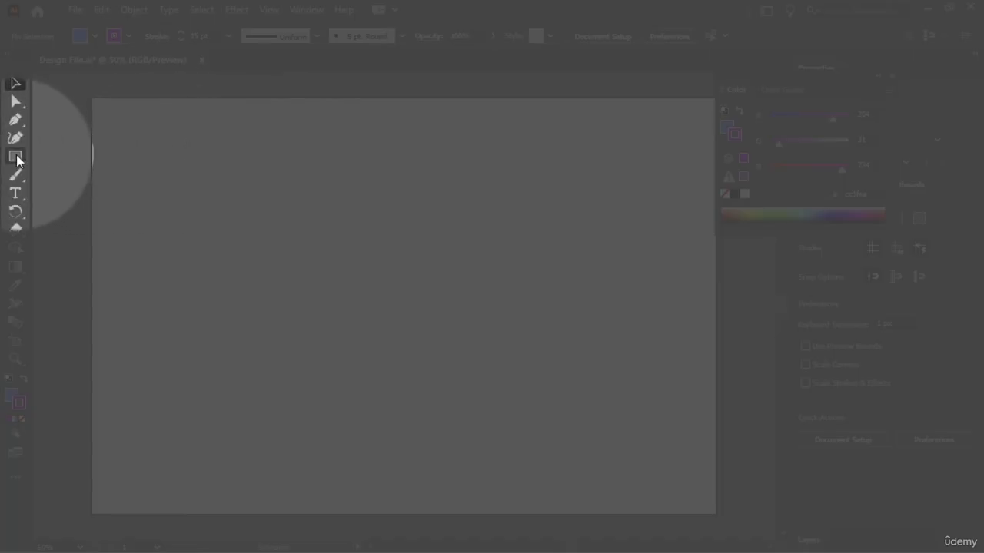
Draw three ellipses: a large one about 788 × 434 px, a narrow upright one, and a lower one about 536 × 347 px
{"action": "left_click", "coordinate": [16, 159]}
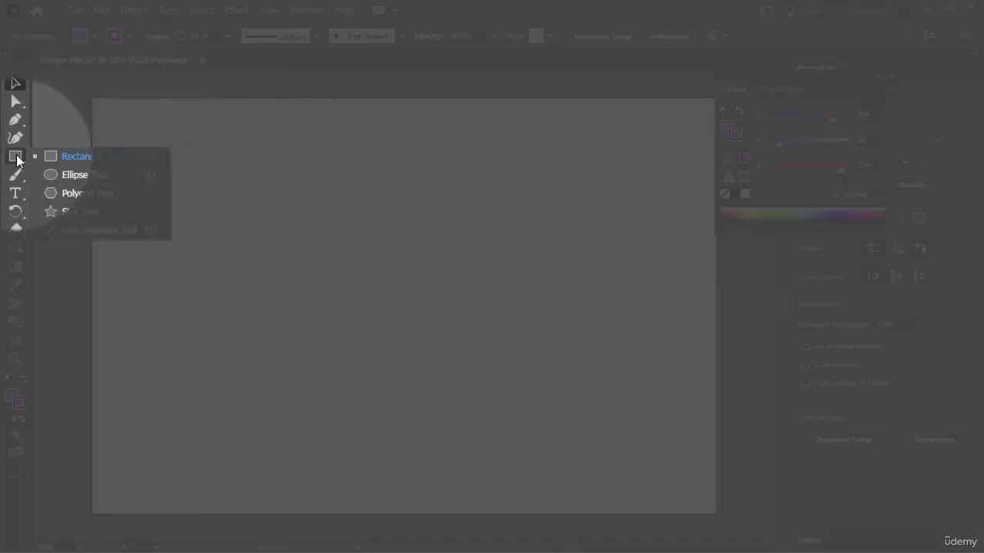
{"action": "left_click", "coordinate": [75, 175]}
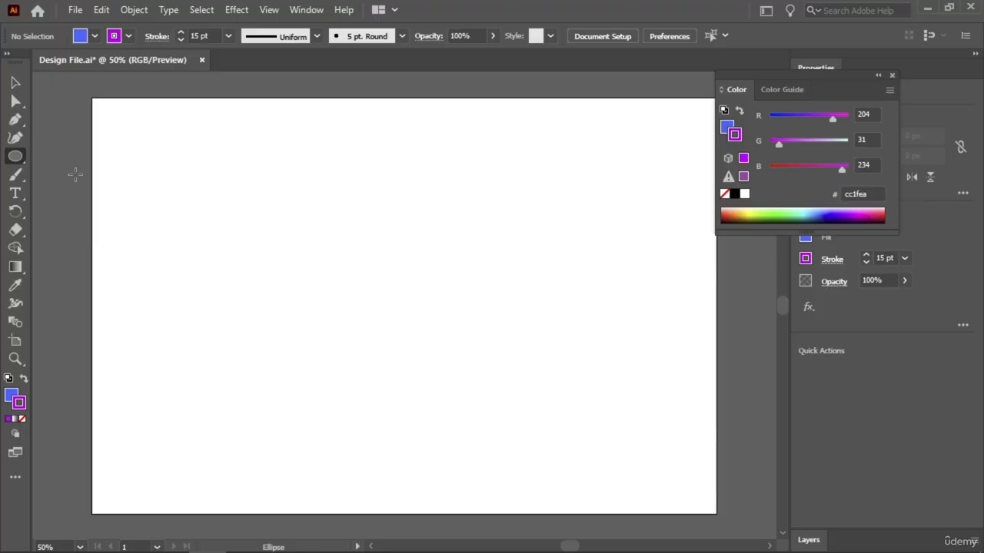
{"action": "left_click_drag", "start_coordinate": [177, 184], "coordinate": [435, 325]}
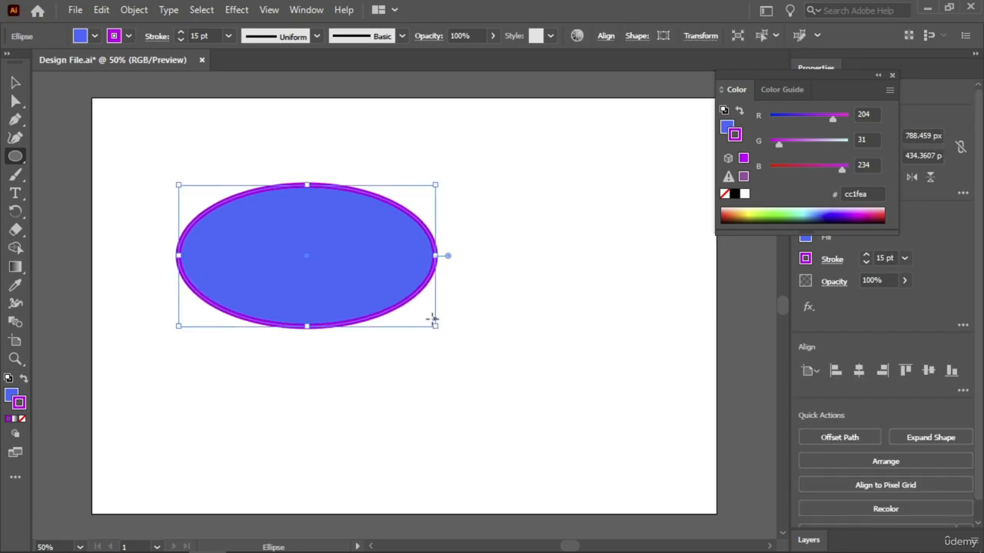
{"action": "left_click_drag", "start_coordinate": [512, 142], "coordinate": [573, 271]}
{"action": "left_click_drag", "start_coordinate": [425, 355], "coordinate": [601, 467]}
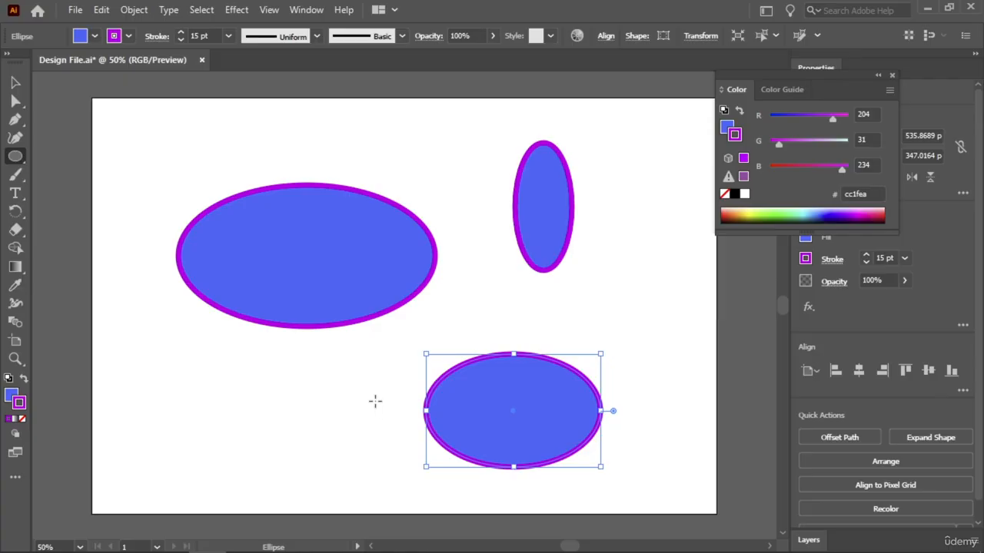
Undo the three ellipses that were just drawn
{"action": "key", "text": "ctrl+z"}
{"action": "key", "text": "ctrl+z"}
{"action": "key", "text": "ctrl+z"}
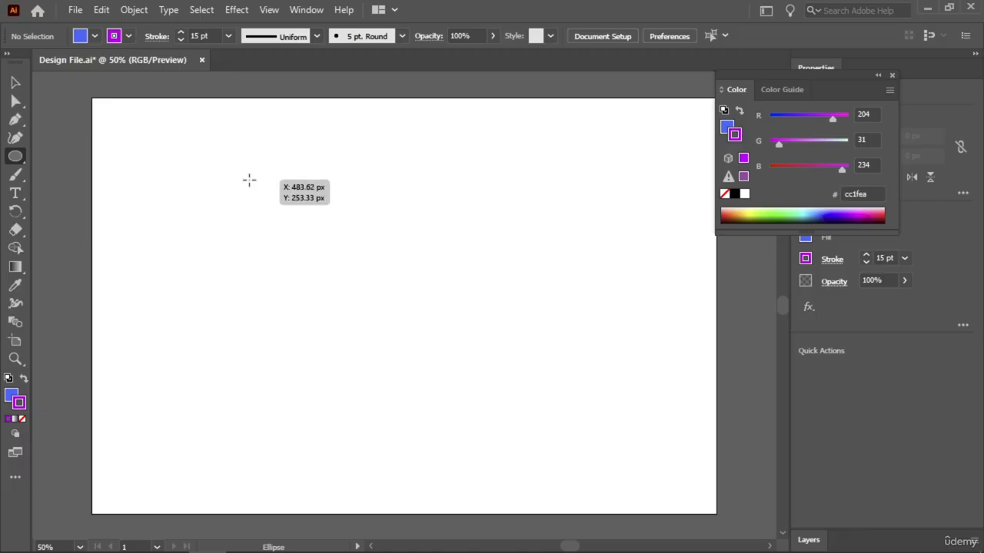
Draw a perfect circle about 713 px in diameter and an ellipse about 678 × 449 px overlapping its upper right part
{"action": "left_click_drag", "start_coordinate": [247, 178], "coordinate": [482, 347]}
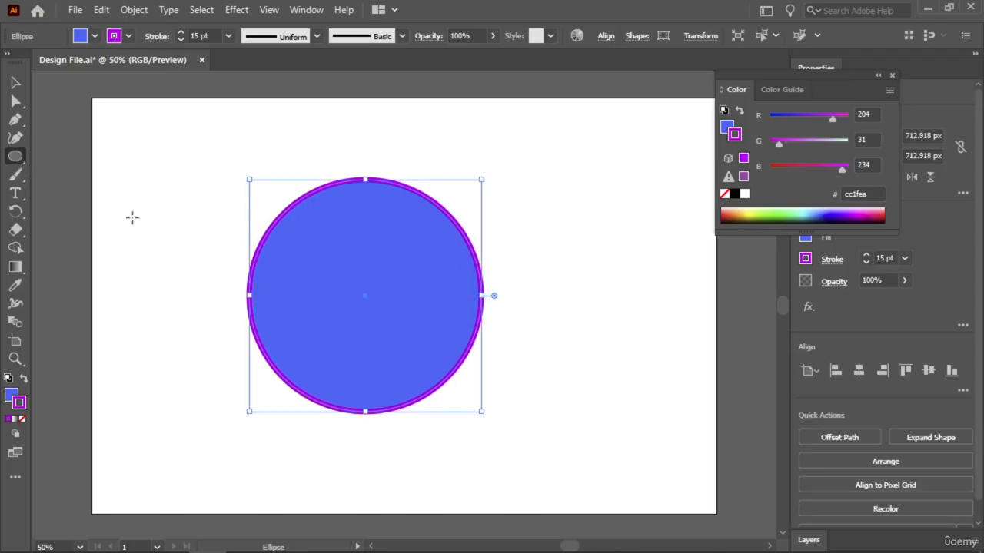
{"action": "mouse_move", "coordinate": [385, 280]}
{"action": "left_mouse_down"}
{"action": "mouse_move", "coordinate": [523, 216]}
{"action": "mouse_move", "coordinate": [606, 134]}
{"action": "left_mouse_up"}
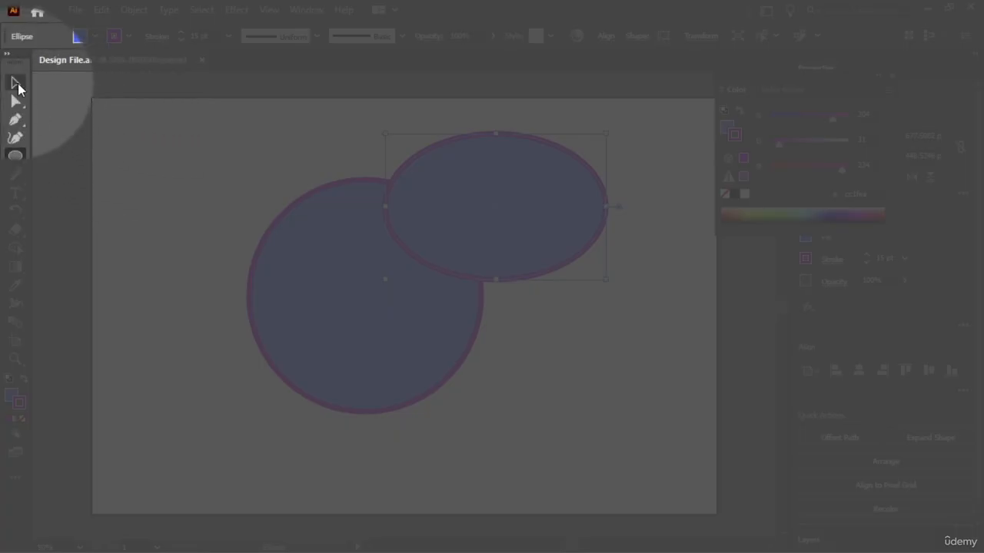
Move the circle and ellipse around the artboard with the Selection tool, and delete both shapes together
{"action": "left_click", "coordinate": [18, 83]}
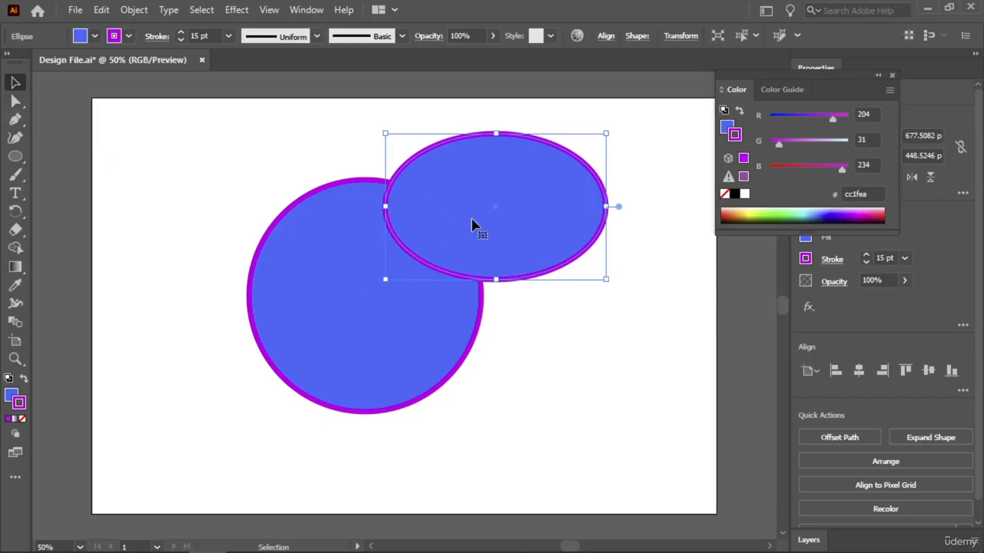
{"action": "left_click_drag", "start_coordinate": [474, 222], "coordinate": [496, 378]}
{"action": "left_click", "coordinate": [395, 141]}
{"action": "left_click_drag", "start_coordinate": [348, 105], "coordinate": [609, 351]}
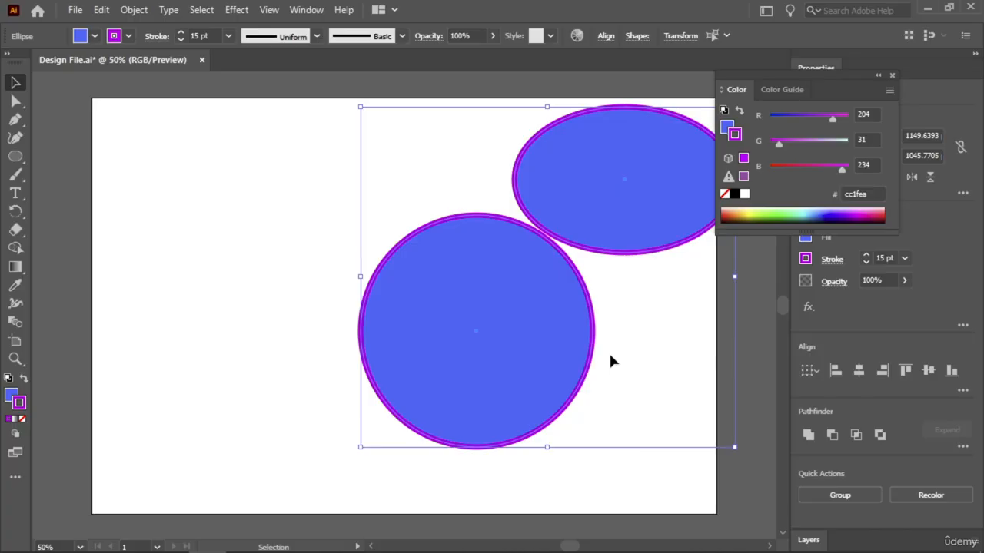
{"action": "key", "text": "Delete"}
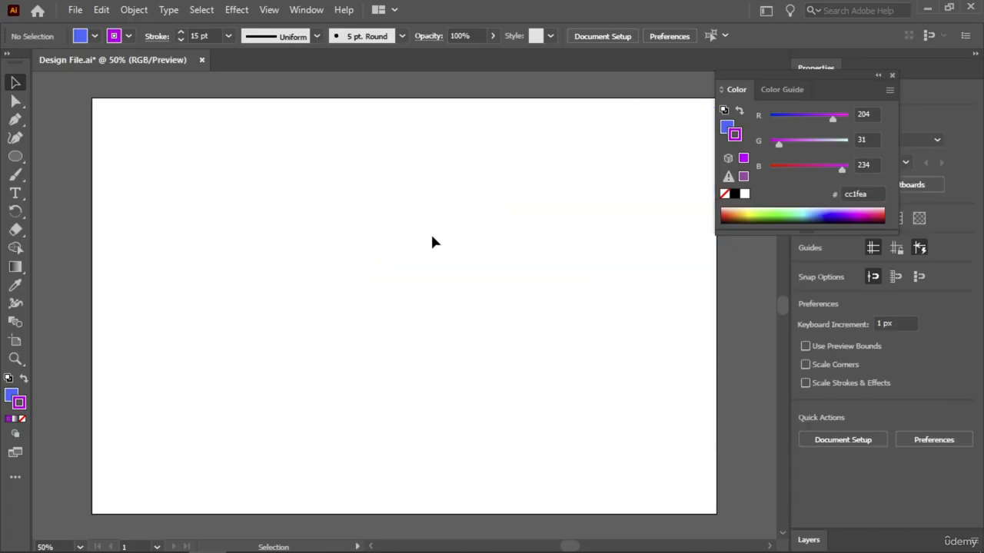
Draw a slightly rotated hexagon about 491 × 534 px in the artboard's upper left area with the Polygon tool
{"action": "left_click", "coordinate": [16, 156]}
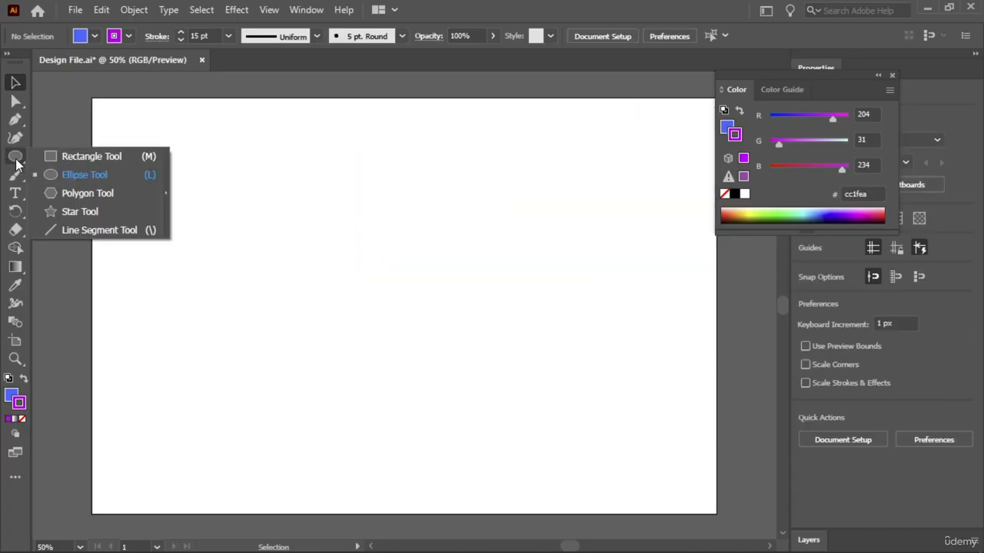
{"action": "left_click", "coordinate": [88, 193]}
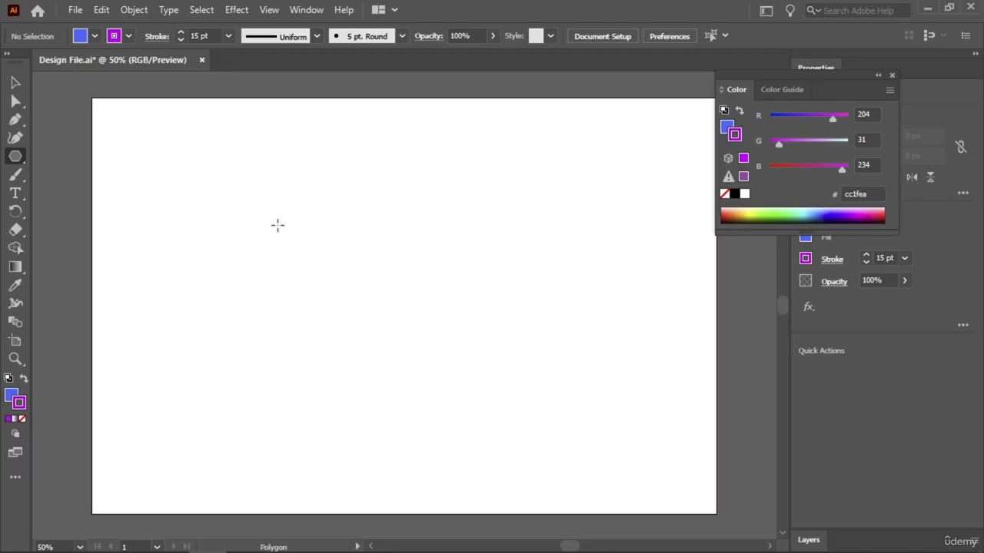
{"action": "left_click_drag", "start_coordinate": [281, 229], "coordinate": [352, 283]}
{"action": "key", "text": "v"}
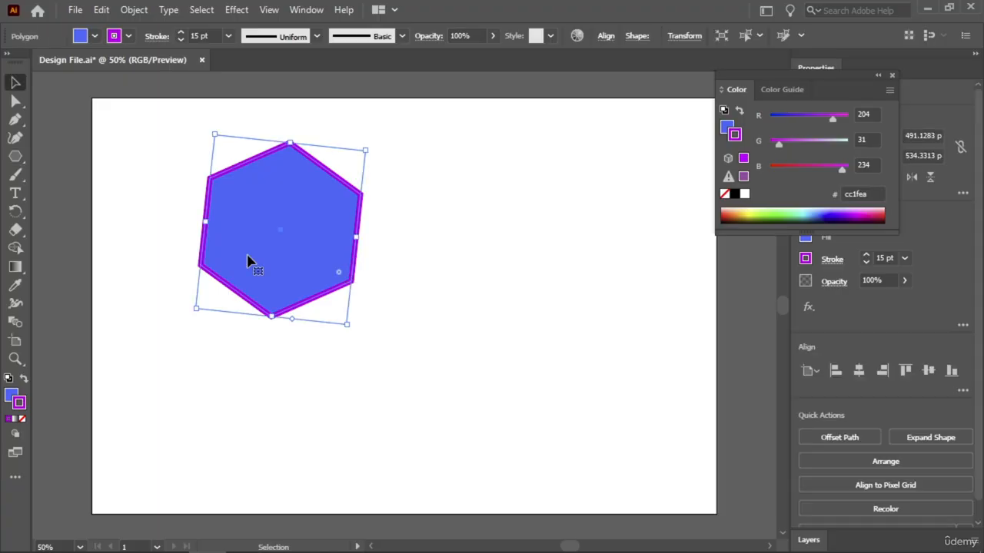
Draw a polygon beside the hexagon, raising and lowering its number of sides while drawing to form a triangle about 469 × 408 px
{"action": "left_click", "coordinate": [16, 156]}
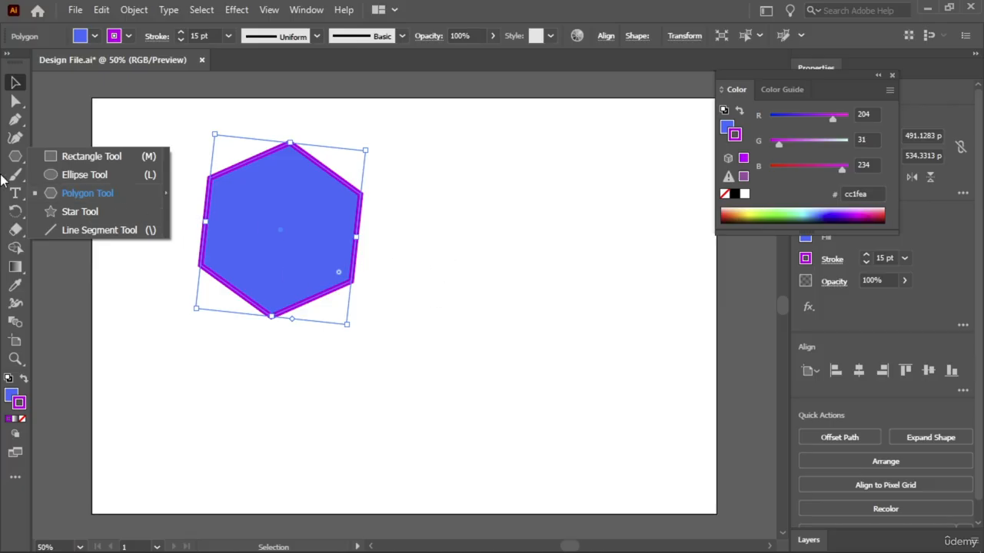
{"action": "left_click", "coordinate": [69, 196]}
{"action": "left_click_drag", "start_coordinate": [495, 251], "coordinate": [553, 301]}
{"action": "key", "text": "Up"}
{"action": "key", "text": "Up"}
{"action": "key", "text": "Up"}
{"action": "key", "text": "Up"}
{"action": "key", "text": "Up"}
{"action": "key", "text": "Up"}
{"action": "key", "text": "Down"}
{"action": "key", "text": "Down"}
{"action": "key", "text": "Down"}
{"action": "key", "text": "Down"}
{"action": "key", "text": "Down"}
{"action": "key", "text": "Down"}
{"action": "key", "text": "Down"}
{"action": "key", "text": "Down"}
{"action": "key", "text": "Down"}
Draw an upright five-pointed star below the hexagon and triangle with the Star tool, and deselect it
{"action": "left_click_drag", "start_coordinate": [15, 156], "coordinate": [72, 216]}
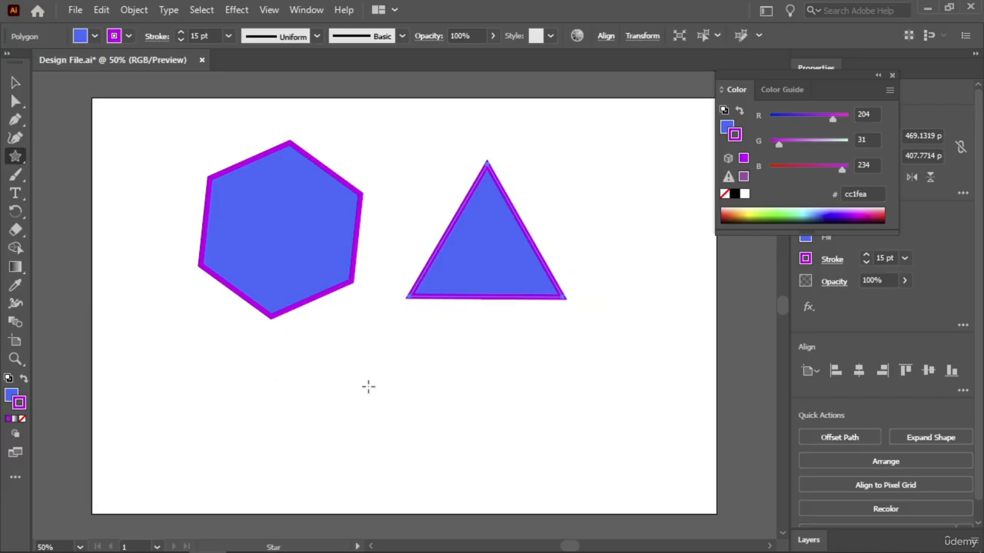
{"action": "mouse_move", "coordinate": [367, 387]}
{"action": "left_mouse_down"}
{"action": "mouse_move", "coordinate": [406, 415]}
{"action": "mouse_move", "coordinate": [419, 456]}
{"action": "left_mouse_up"}
{"action": "key", "text": "v"}
{"action": "left_click", "coordinate": [598, 156]}
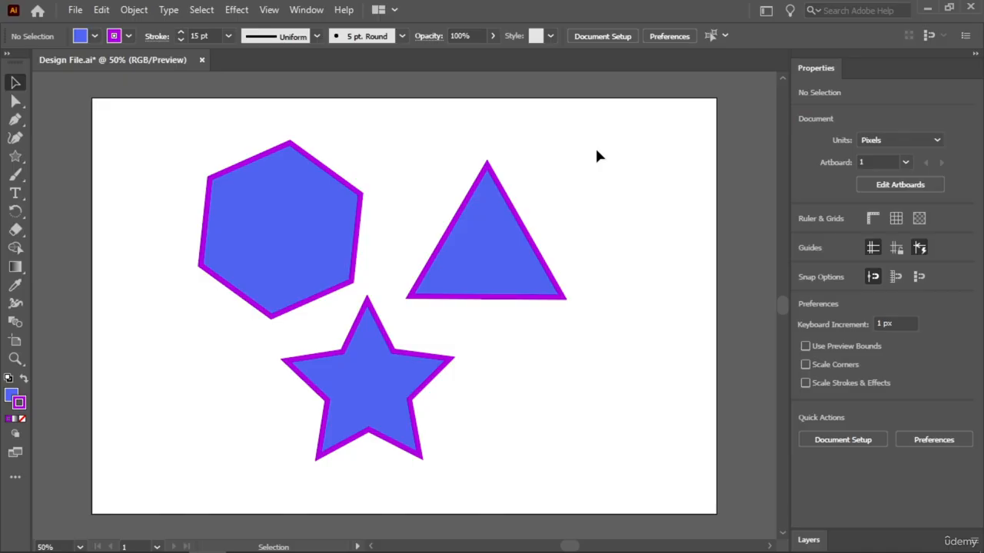